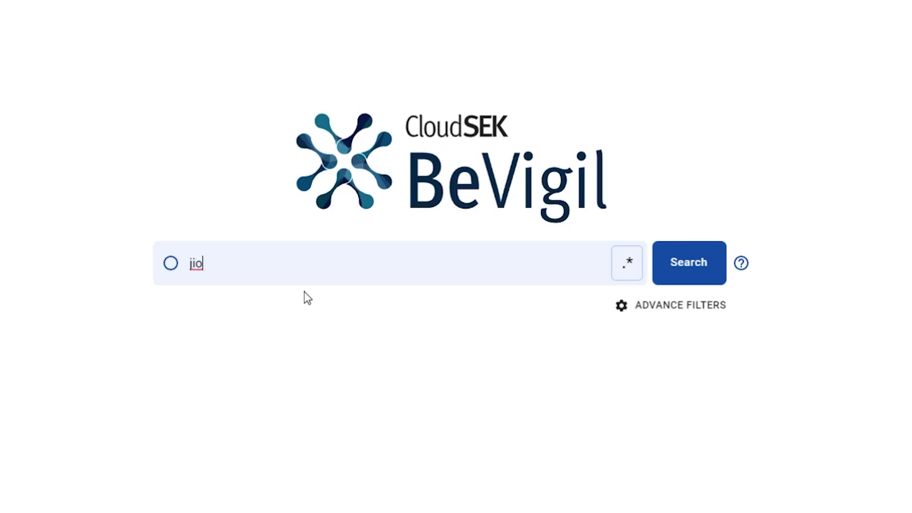
Open the JioChat: HD Video Call report, scroll its summary and highlight the 6.8 security rating.
{"action": "left_click", "coordinate": [227, 429]}
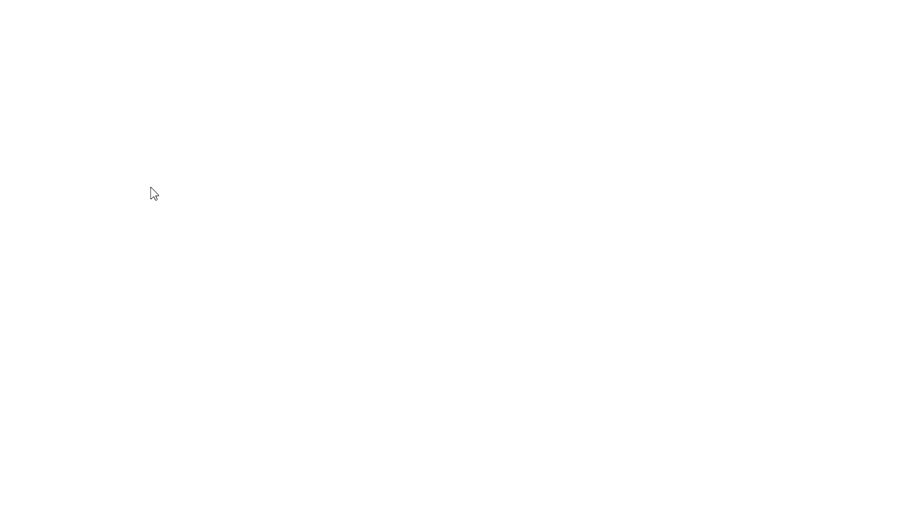
{"action": "scroll", "coordinate": [285, 151], "scroll_direction": "down", "scroll_amount": 3}
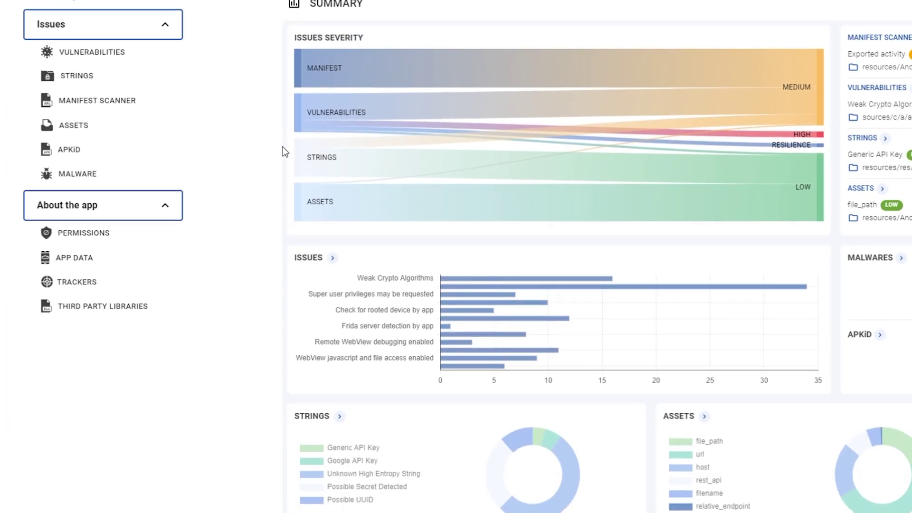
{"action": "scroll", "coordinate": [285, 151], "scroll_direction": "up", "scroll_amount": 3}
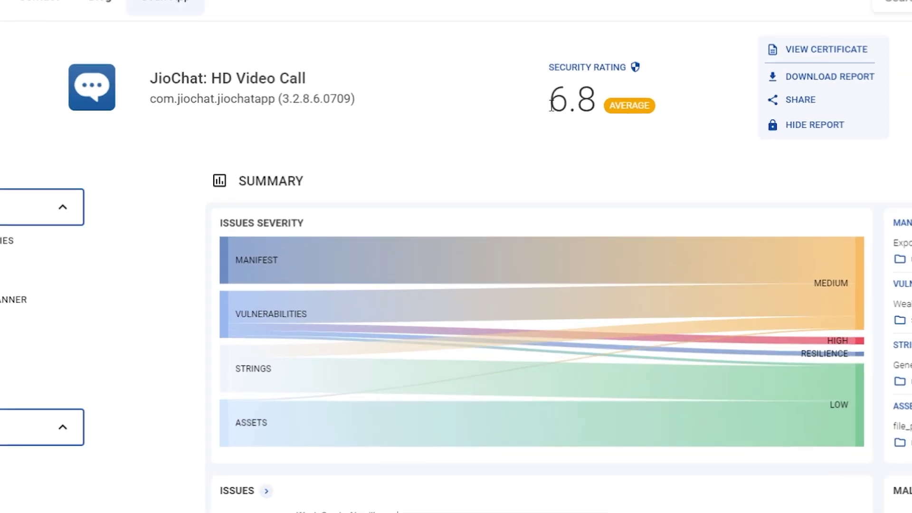
{"action": "left_click_drag", "start_coordinate": [565, 56], "coordinate": [607, 59]}
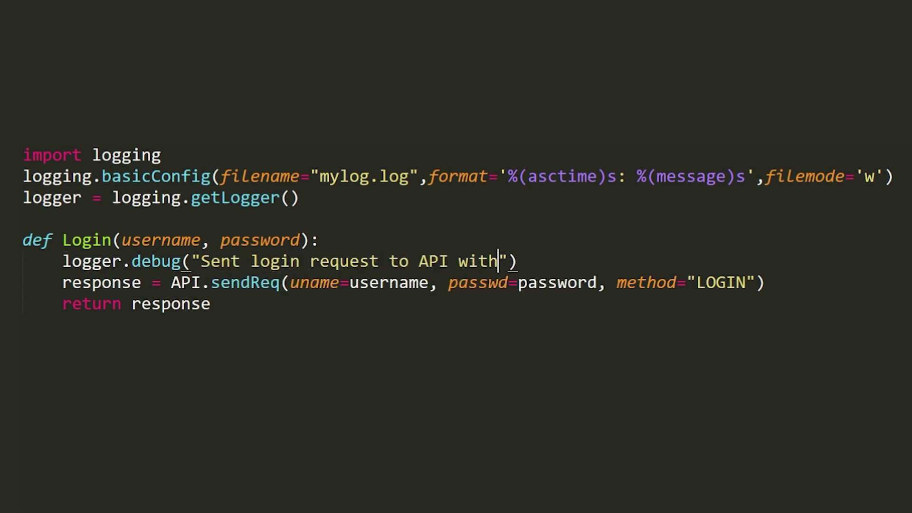
Turn the Login debug message into an f-string logging {username} and {password}.
{"action": "type", "text": "f"}
{"action": "left_click", "coordinate": [519, 260]}
{"action": "type", "text": "{uname}, {pas"}
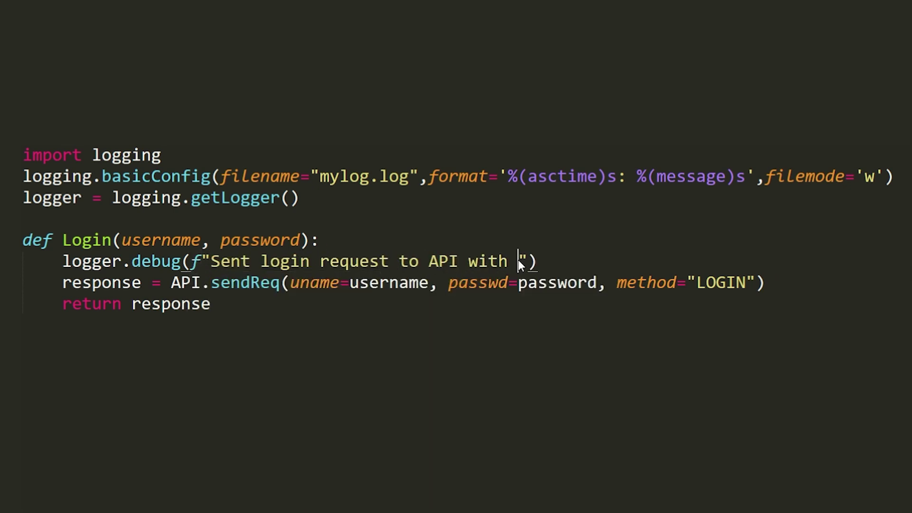
{"action": "key", "text": "Tab"}
{"action": "double_click", "coordinate": [550, 261]}
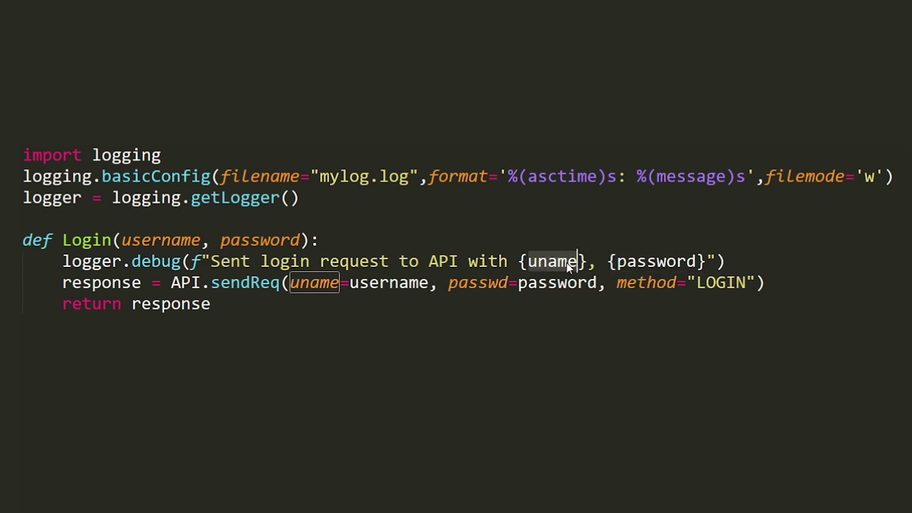
{"action": "type", "text": "username"}
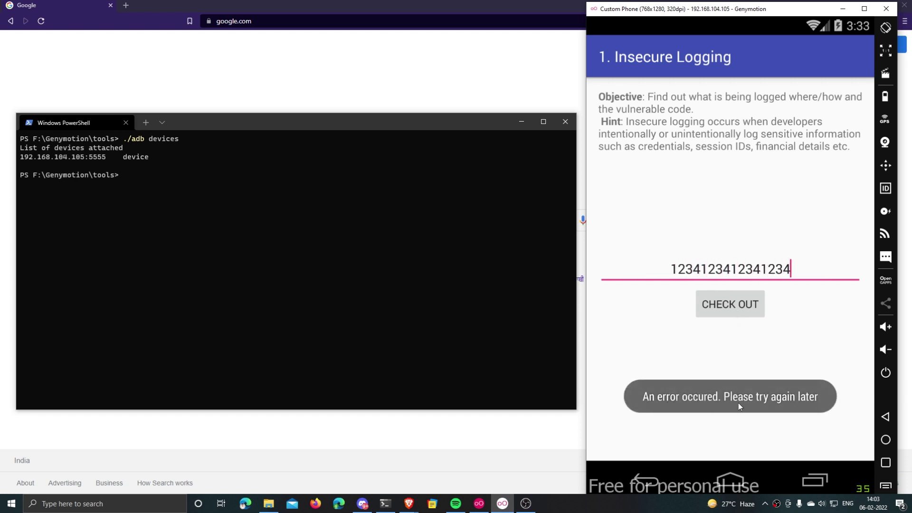
Bring the PowerShell terminal to the front and enlarge its text.
{"action": "left_click", "coordinate": [348, 328]}
{"action": "key", "text": "ctrl+plus"}
{"action": "key", "text": "ctrl+plus"}
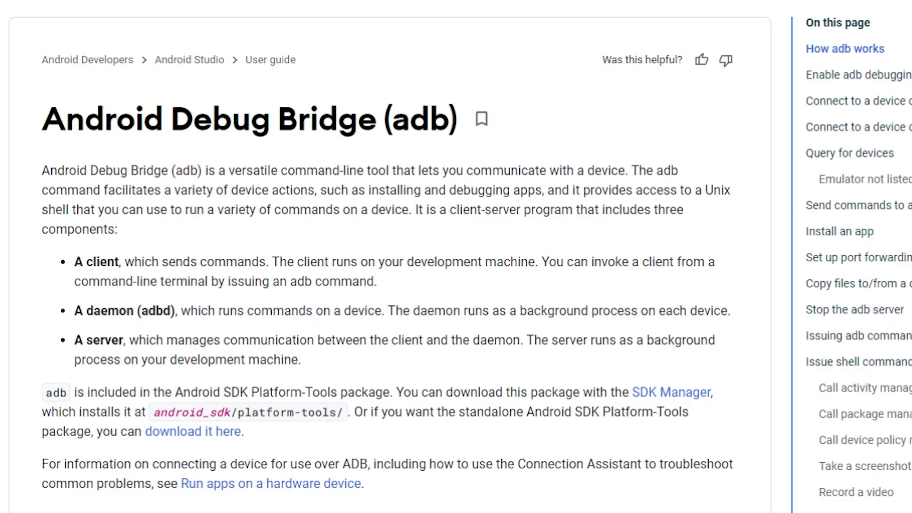
{"action": "left_click_drag", "start_coordinate": [46, 129], "coordinate": [429, 122]}
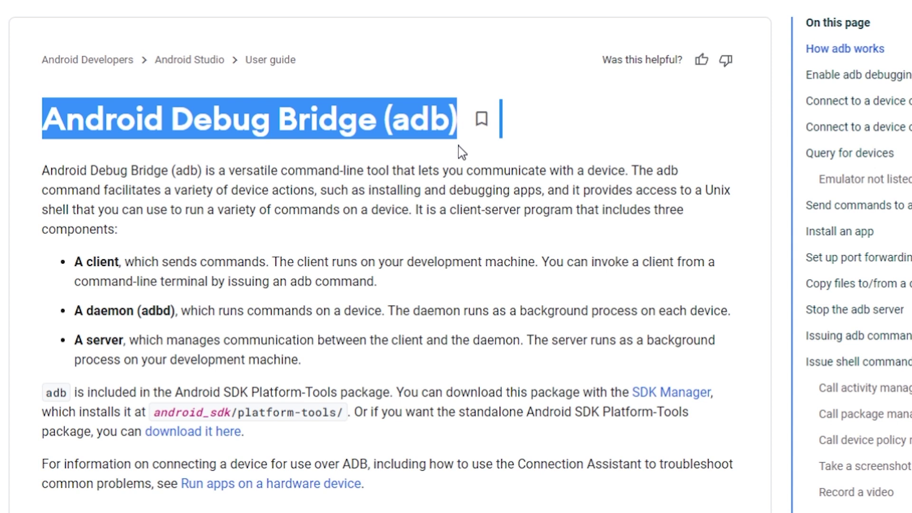
{"action": "left_click_drag", "start_coordinate": [230, 171], "coordinate": [242, 172]}
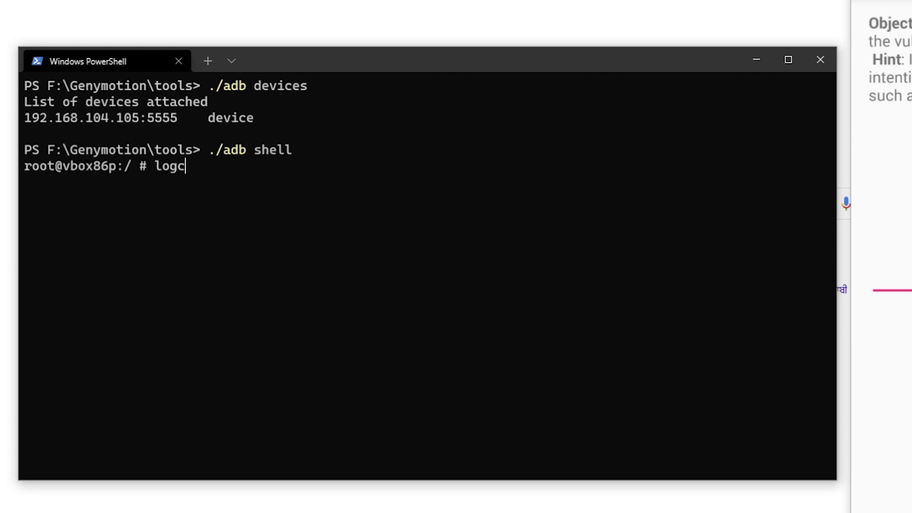
Stream logcat and highlight the E/diva-log error line with the plain-text card number.
{"action": "key", "text": "Return"}
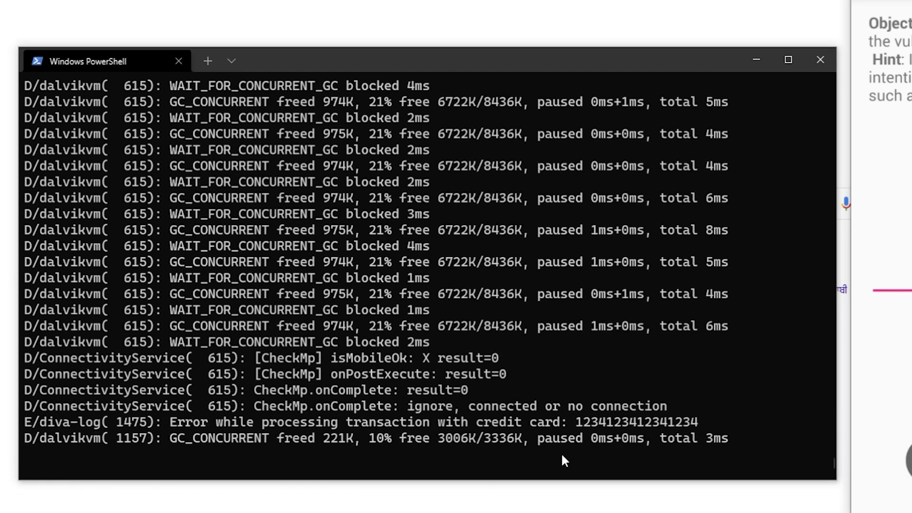
{"action": "left_click_drag", "start_coordinate": [26, 425], "coordinate": [99, 426]}
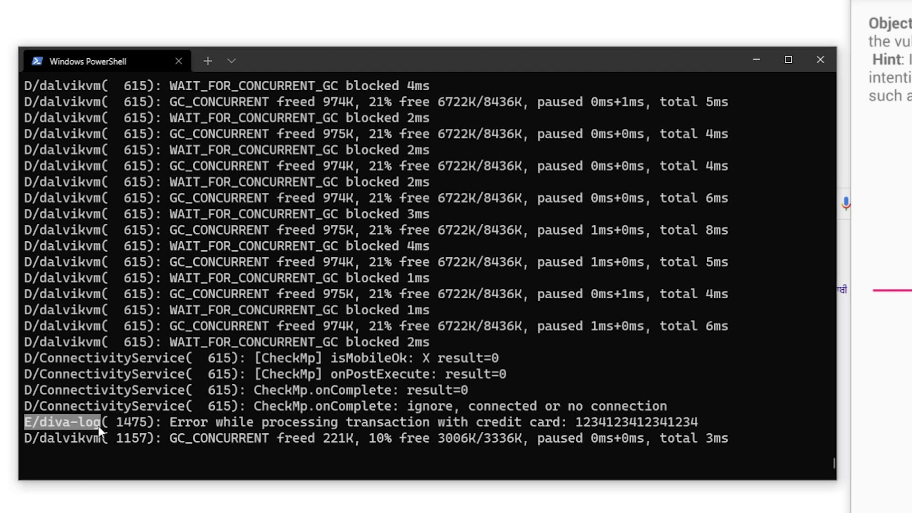
{"action": "left_click_drag", "start_coordinate": [170, 425], "coordinate": [319, 424]}
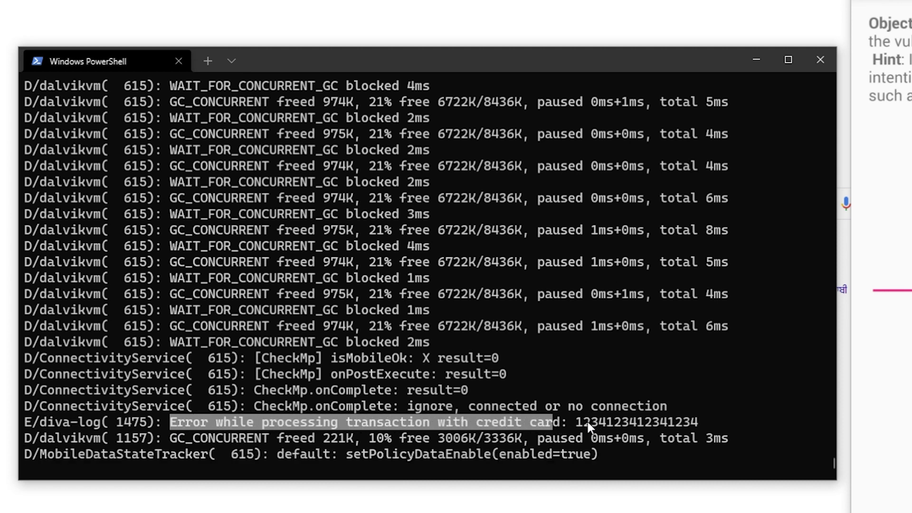
{"action": "left_click_drag", "start_coordinate": [577, 422], "coordinate": [589, 422]}
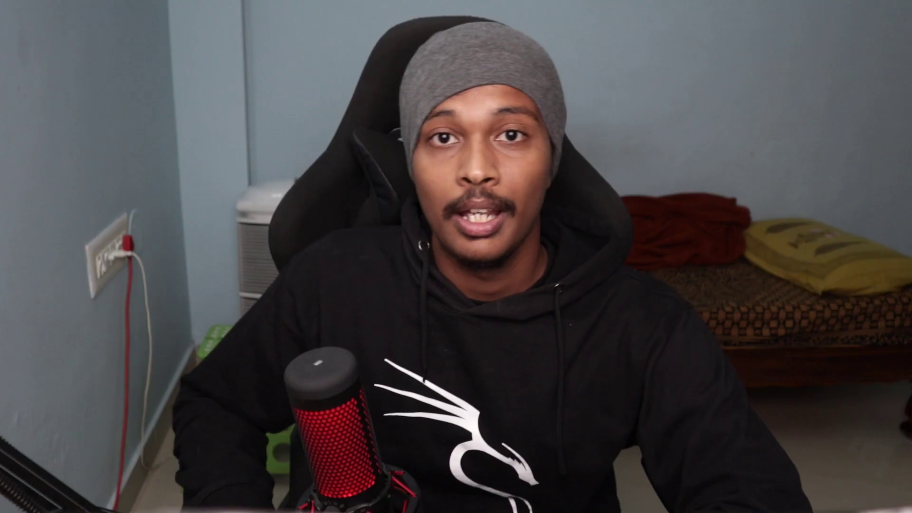
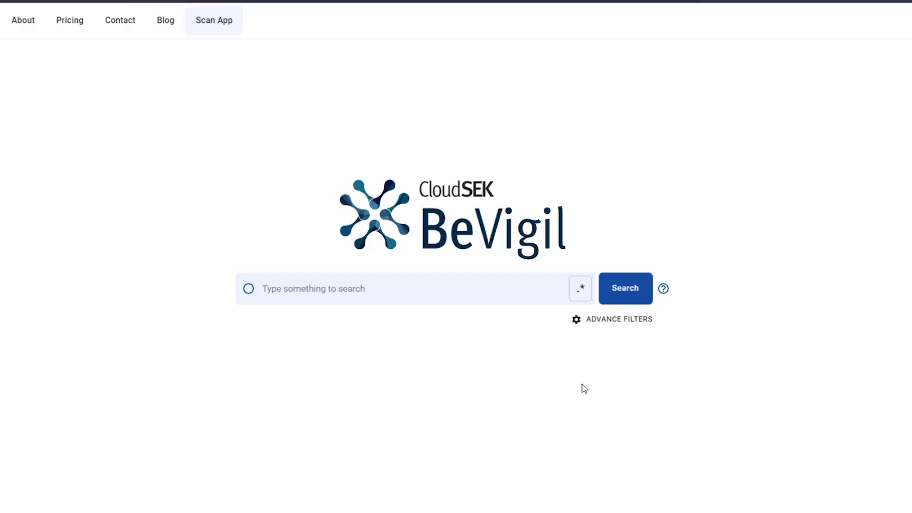
Search BeVigil for 'jiochat' and open its security report summary.
{"action": "key", "text": "Return"}
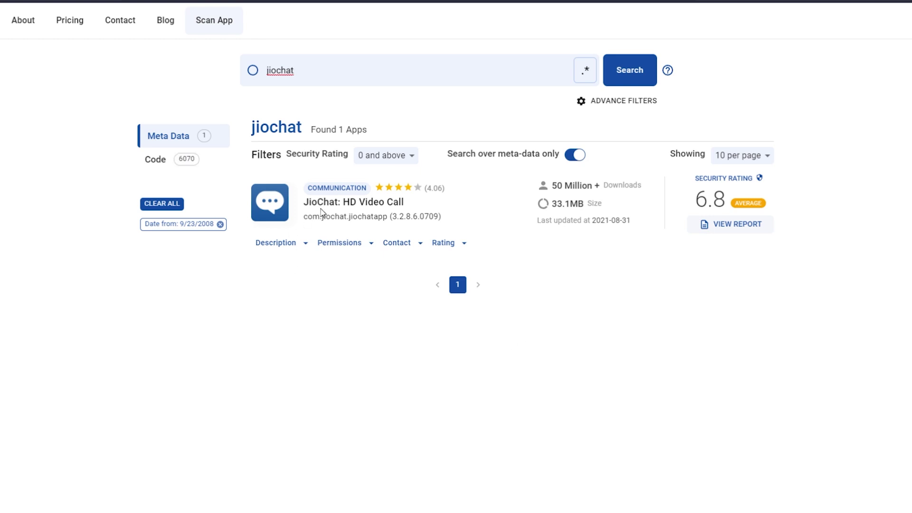
{"action": "left_click", "coordinate": [730, 229]}
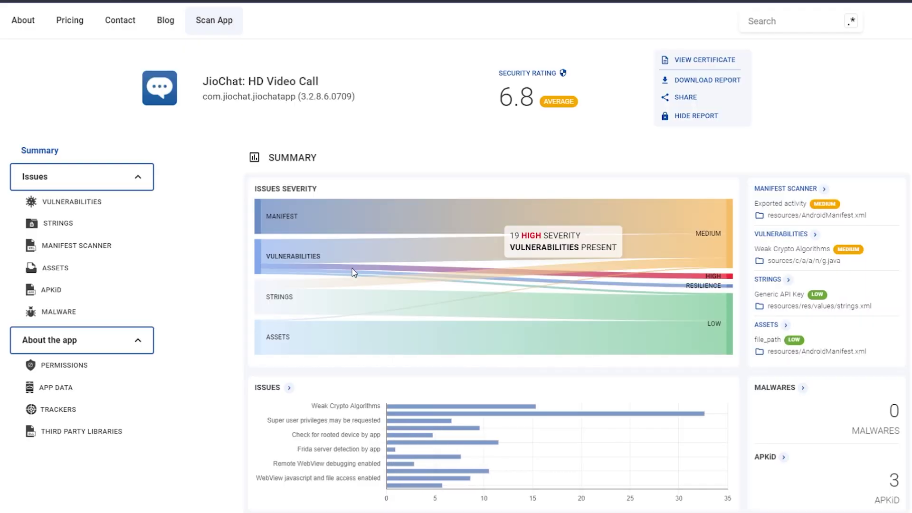
{"action": "scroll", "coordinate": [557, 243], "scroll_direction": "down", "scroll_amount": 5}
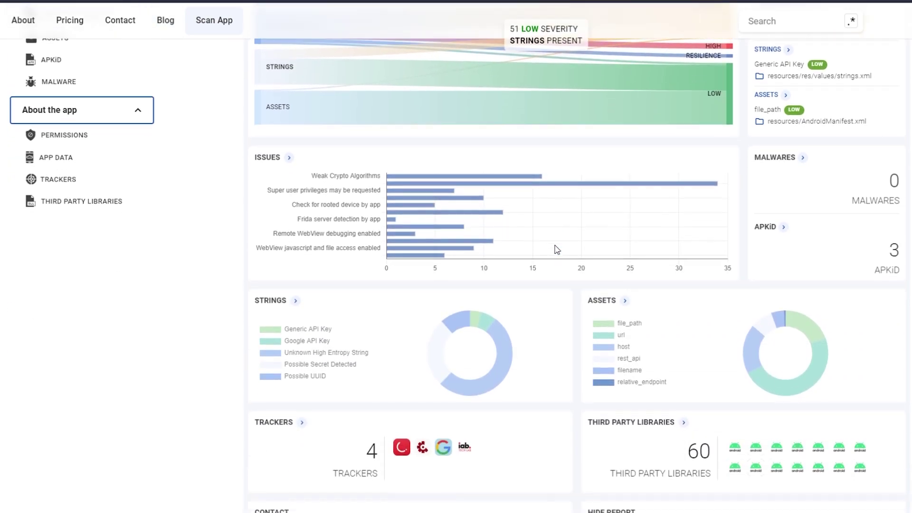
{"action": "scroll", "coordinate": [556, 249], "scroll_direction": "down", "scroll_amount": 2}
{"action": "scroll", "coordinate": [542, 275], "scroll_direction": "up", "scroll_amount": 6}
{"action": "scroll", "coordinate": [428, 283], "scroll_direction": "down", "scroll_amount": 1}
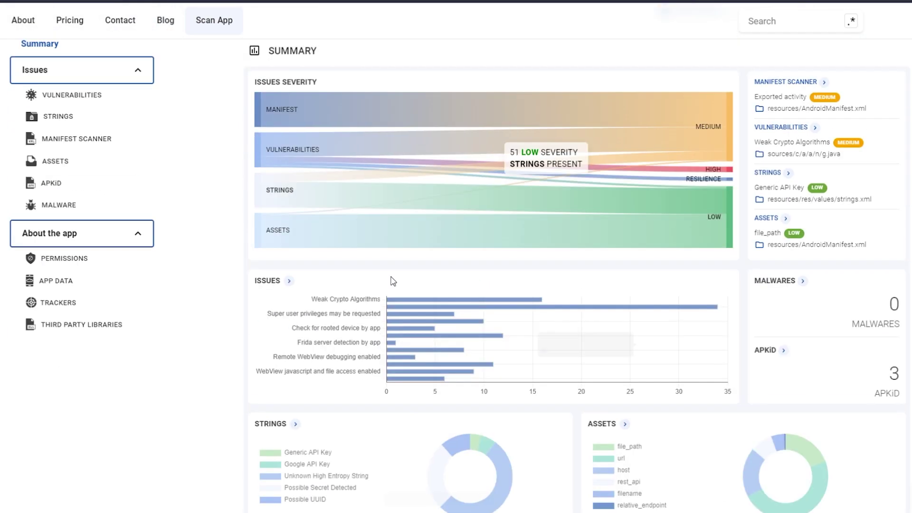
Review every Vulnerabilities page, then the Strings, Manifest Scanner, Assets, APKiD and Malware sections.
{"action": "left_click", "coordinate": [62, 97]}
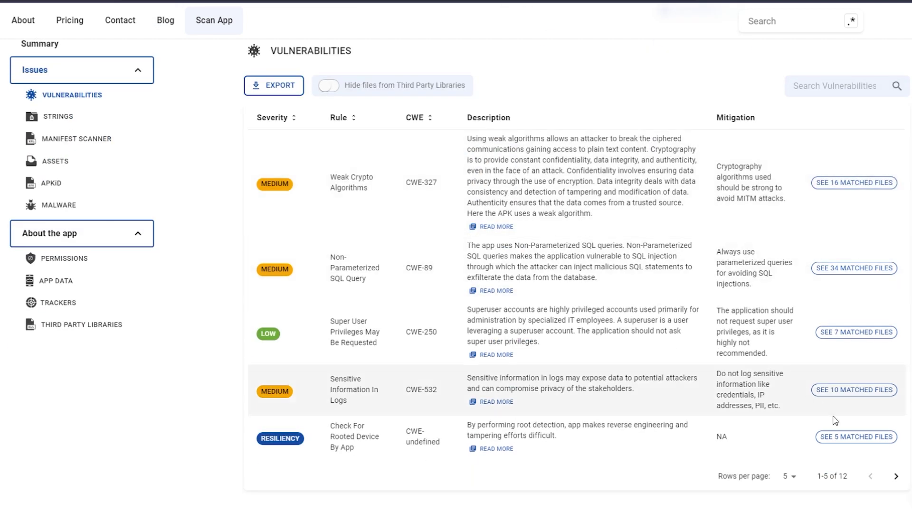
{"action": "left_click", "coordinate": [897, 476]}
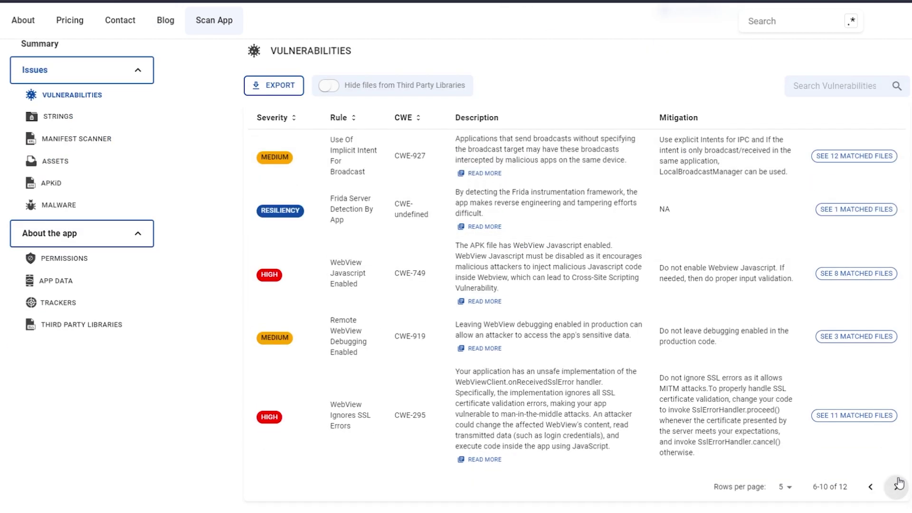
{"action": "left_click", "coordinate": [896, 484]}
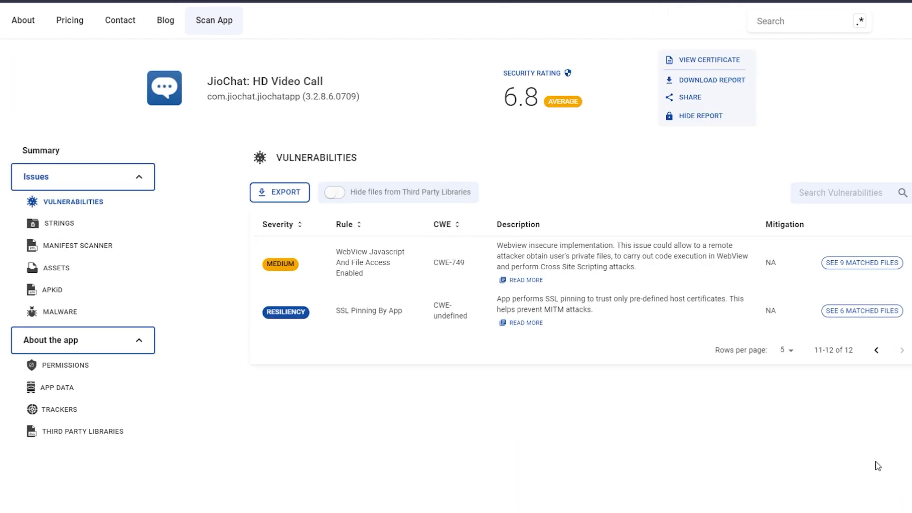
{"action": "left_click", "coordinate": [66, 225]}
{"action": "left_click", "coordinate": [119, 248]}
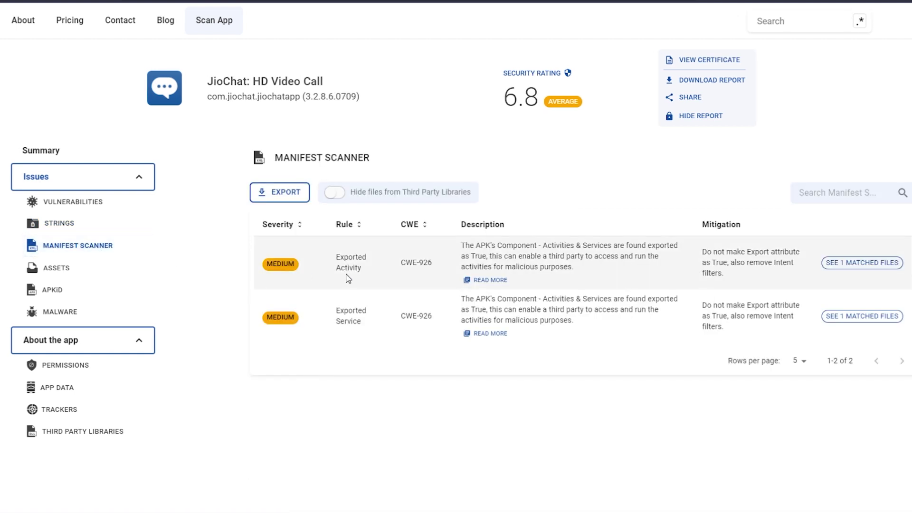
{"action": "left_click", "coordinate": [64, 267]}
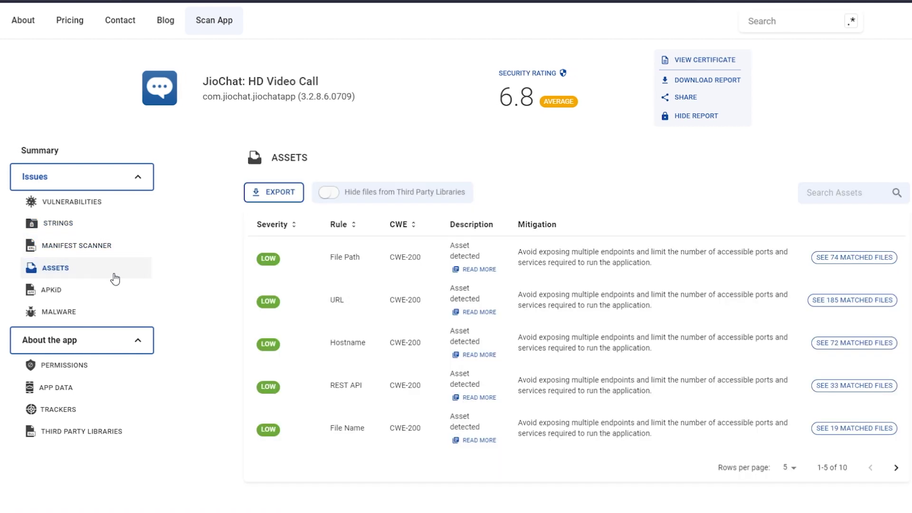
{"action": "left_click", "coordinate": [83, 291]}
{"action": "left_click", "coordinate": [92, 314]}
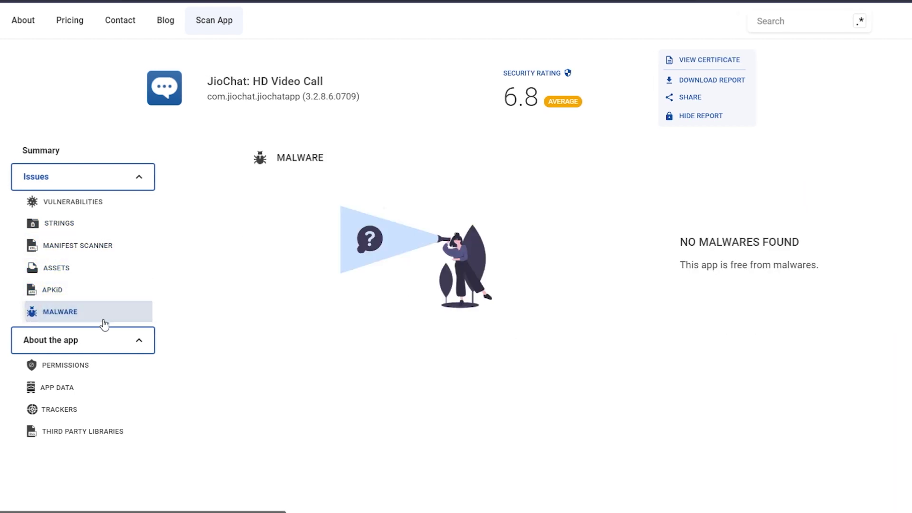
Check the Permissions, Activities/Services/Receivers and Trackers sections, then choose Continue with Google.
{"action": "left_click", "coordinate": [94, 377]}
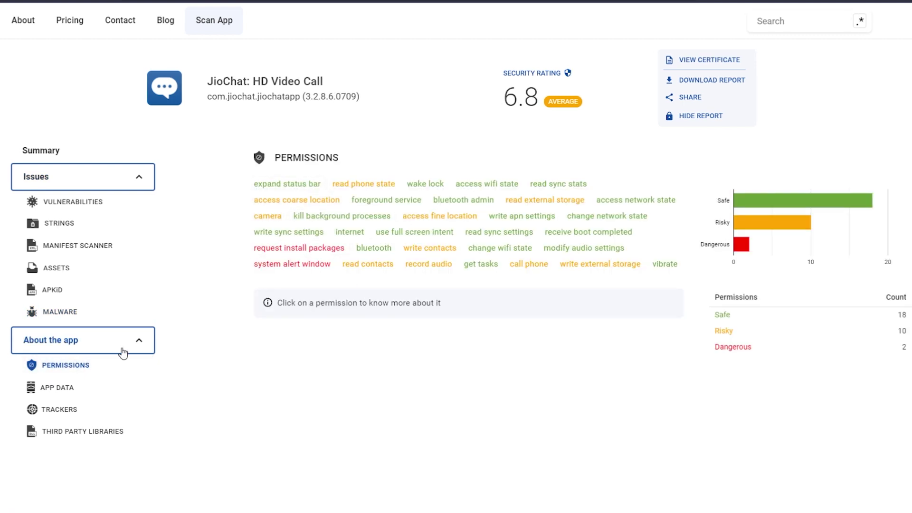
{"action": "left_click", "coordinate": [56, 388]}
{"action": "scroll", "coordinate": [311, 238], "scroll_direction": "down", "scroll_amount": 2}
{"action": "scroll", "coordinate": [310, 236], "scroll_direction": "down", "scroll_amount": 9}
{"action": "scroll", "coordinate": [310, 236], "scroll_direction": "up", "scroll_amount": 11}
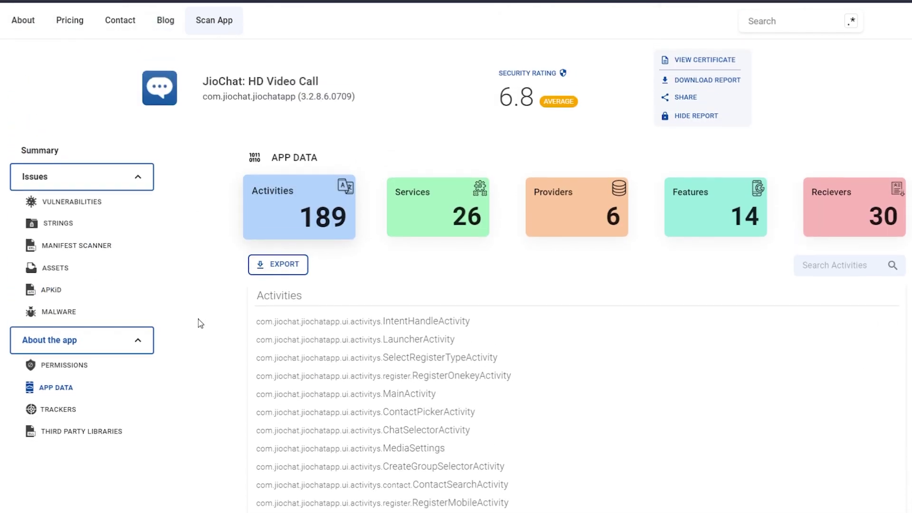
{"action": "left_click", "coordinate": [77, 412]}
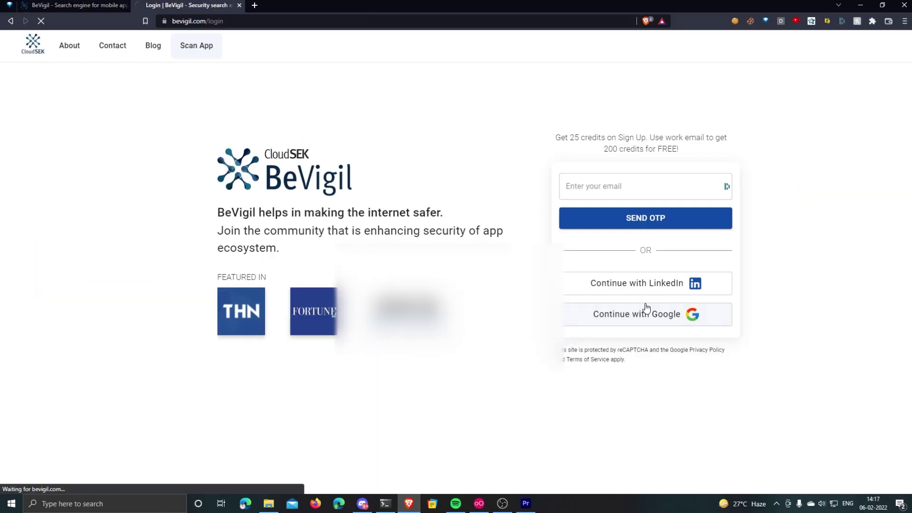
{"action": "left_click", "coordinate": [647, 308]}
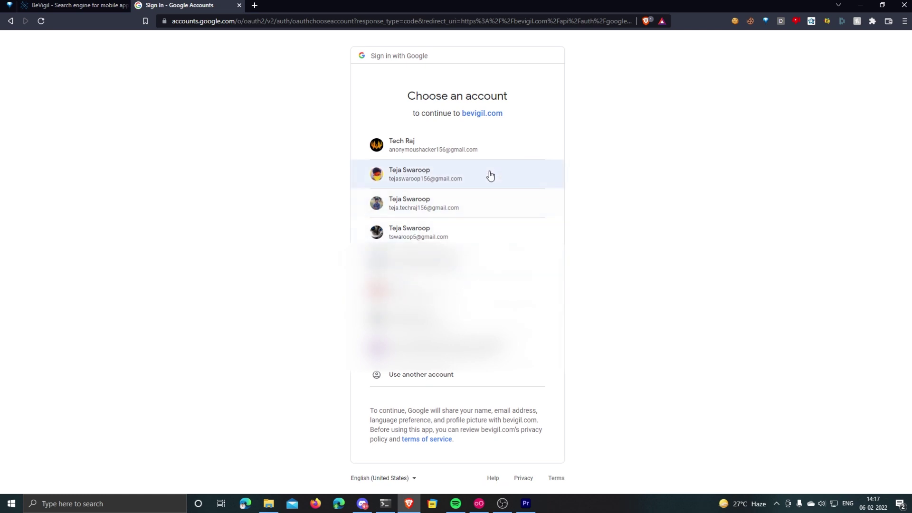
Sign in with a Google account and upload DivaApplication.apk as an app not on Google Play.
{"action": "left_click", "coordinate": [467, 199]}
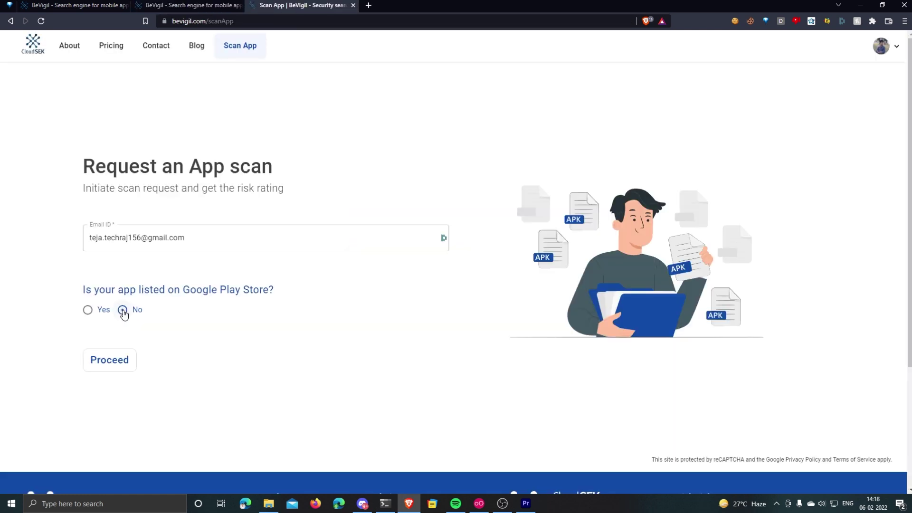
{"action": "left_click", "coordinate": [123, 310]}
{"action": "scroll", "coordinate": [119, 342], "scroll_direction": "down", "scroll_amount": 1}
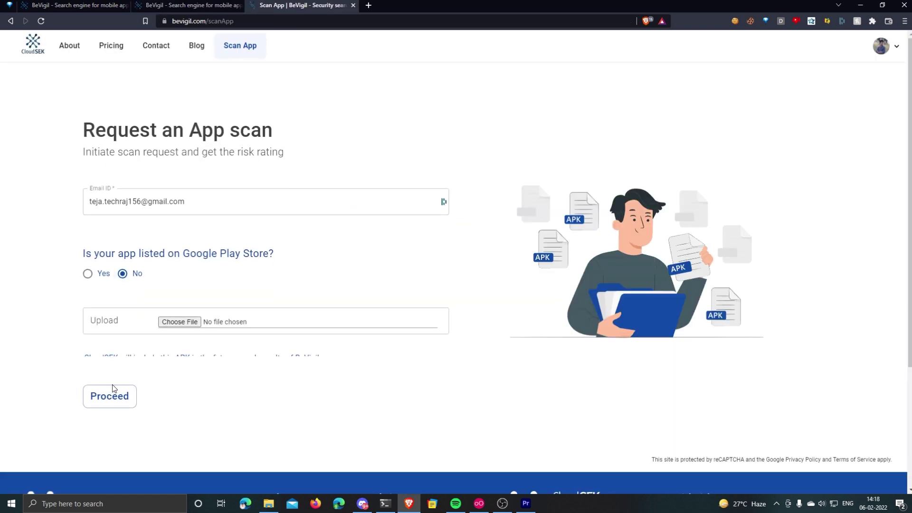
{"action": "left_click", "coordinate": [191, 317]}
{"action": "double_click", "coordinate": [159, 111]}
{"action": "left_click", "coordinate": [110, 402]}
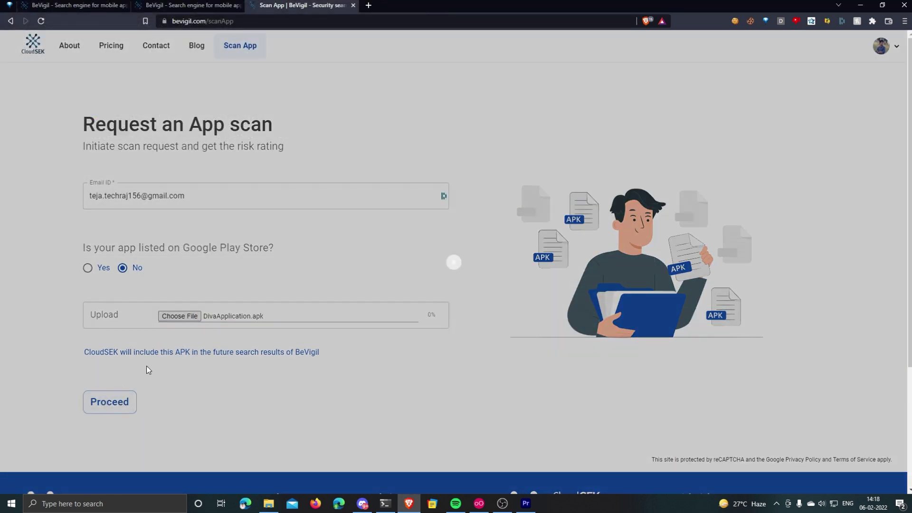
Open the finished jakhar.aseem.diva security report rated 7.9.
{"action": "triple_click", "coordinate": [470, 248]}
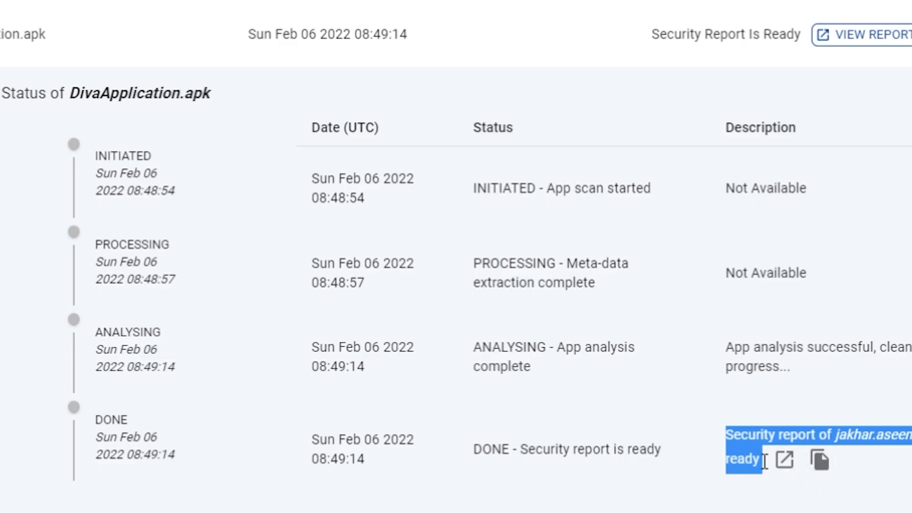
{"action": "left_click", "coordinate": [840, 491]}
{"action": "left_click", "coordinate": [783, 462]}
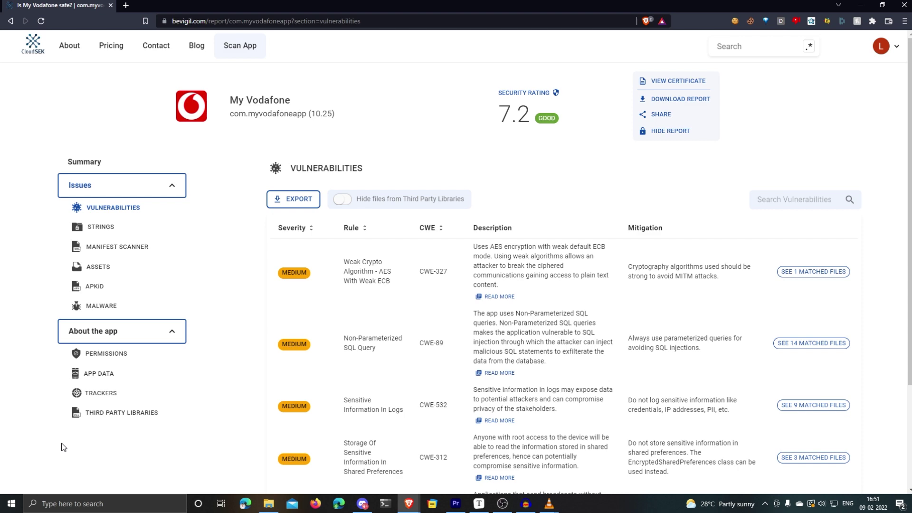
List the 9 files matched for Sensitive Information In Logs, viewing MyPushService.java then VfAirshipReceiver.java.
{"action": "scroll", "coordinate": [242, 427], "scroll_direction": "down", "scroll_amount": 2}
{"action": "scroll", "coordinate": [241, 428], "scroll_direction": "up", "scroll_amount": 2}
{"action": "scroll", "coordinate": [242, 423], "scroll_direction": "down", "scroll_amount": 2}
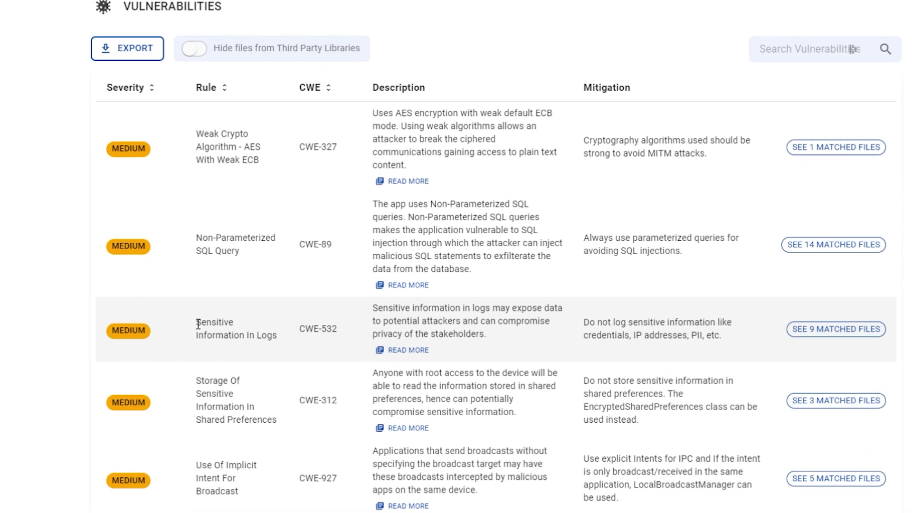
{"action": "left_click_drag", "start_coordinate": [345, 305], "coordinate": [368, 308]}
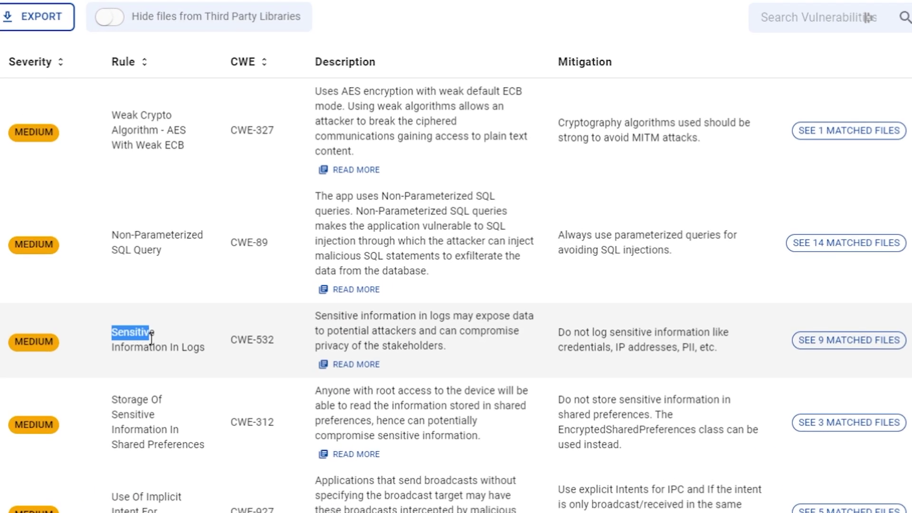
{"action": "left_click", "coordinate": [183, 363]}
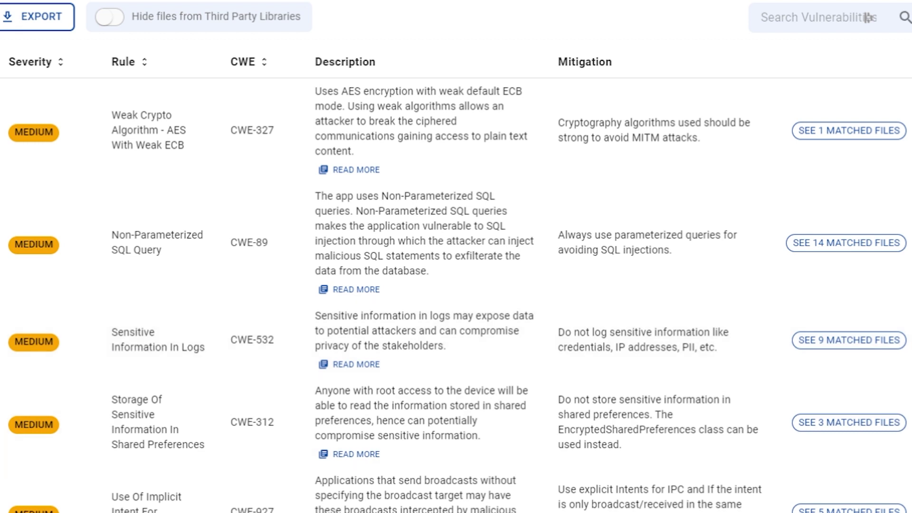
{"action": "left_click", "coordinate": [871, 341]}
{"action": "scroll", "coordinate": [190, 366], "scroll_direction": "down", "scroll_amount": 2}
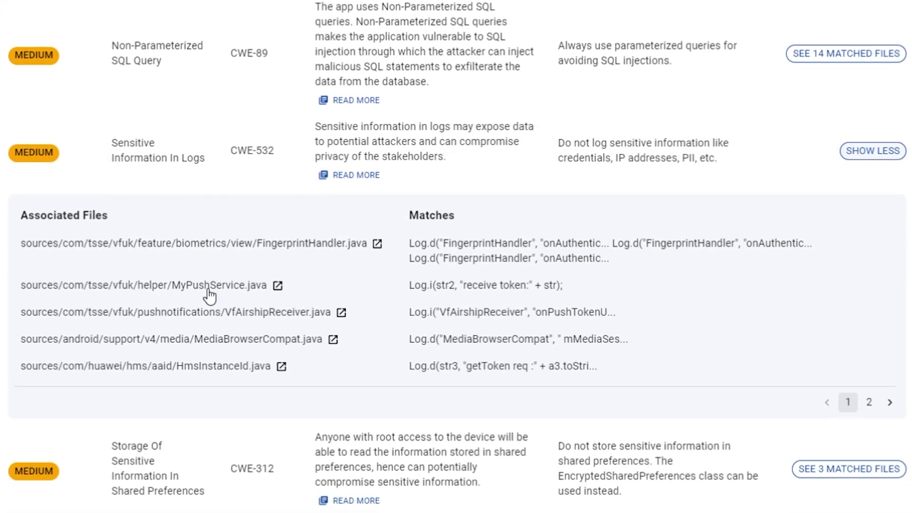
{"action": "left_click", "coordinate": [210, 296]}
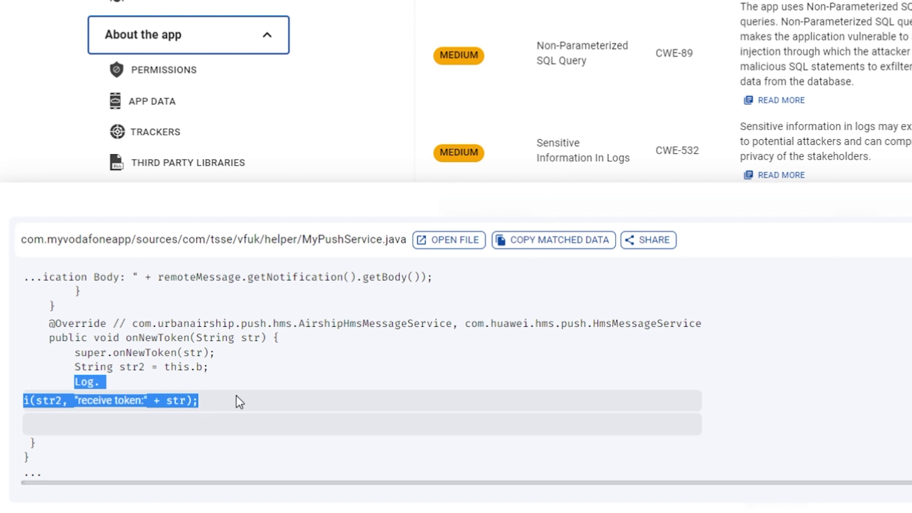
{"action": "key", "text": "Escape"}
{"action": "left_click", "coordinate": [576, 318]}
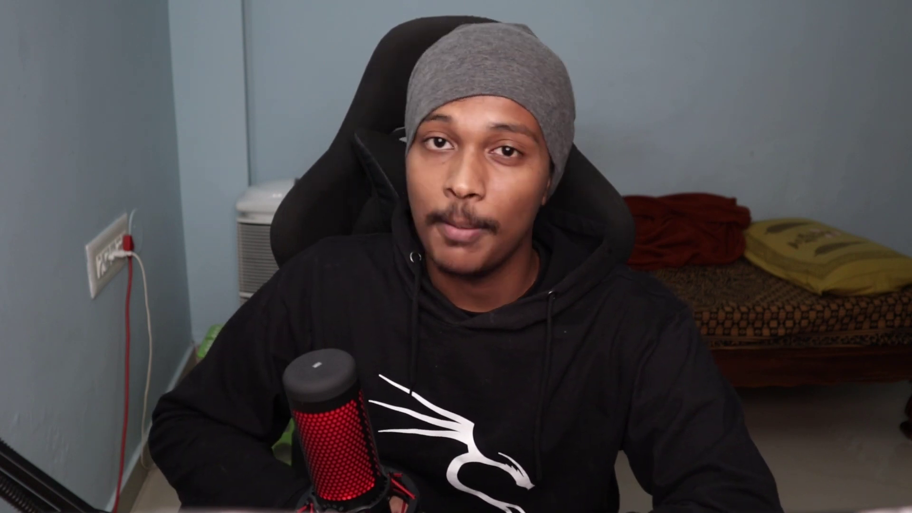
Rename DivaApplication.apk to DivaApplication.rar, accepting the extension change.
{"action": "right_click", "coordinate": [159, 378]}
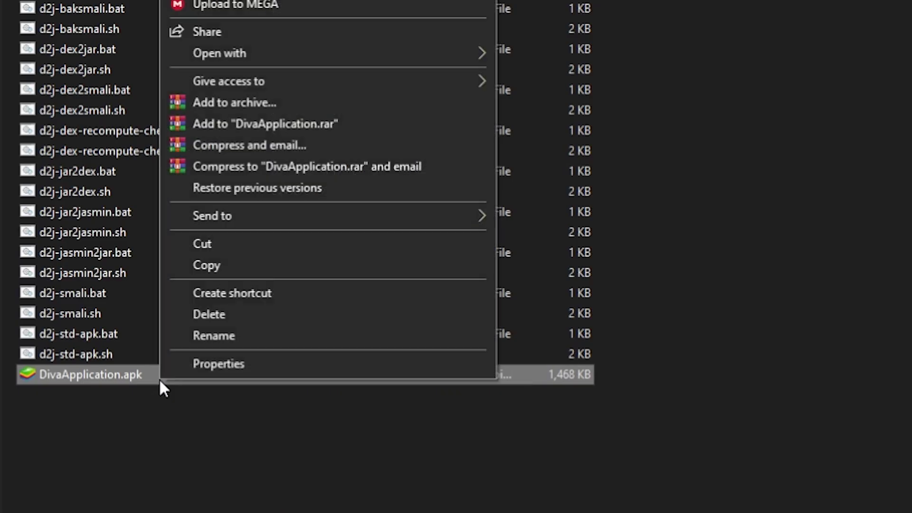
{"action": "left_click", "coordinate": [215, 336]}
{"action": "key", "text": "End"}
{"action": "key", "text": "BackSpace"}
{"action": "key", "text": "BackSpace"}
{"action": "key", "text": "BackSpace"}
{"action": "type", "text": "rar"}
{"action": "key", "text": "Return"}
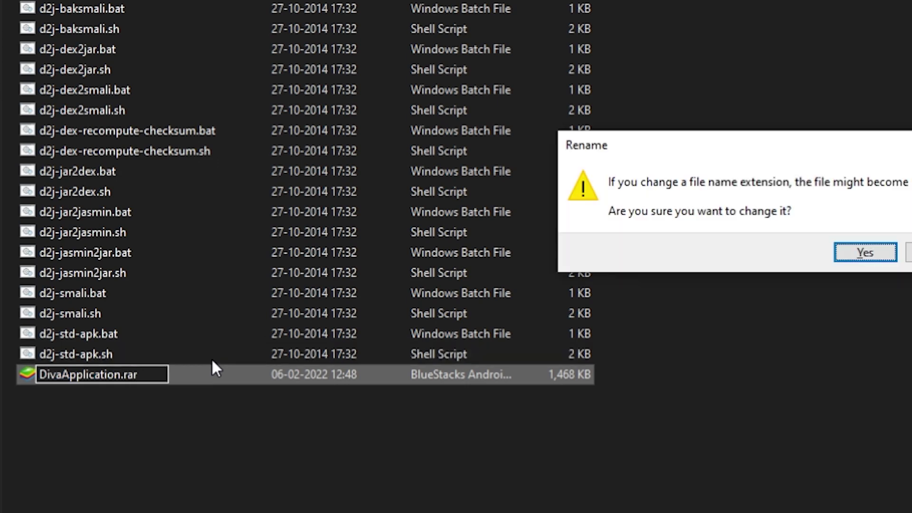
{"action": "left_click", "coordinate": [861, 251]}
Extract the archive with 7-Zip into a DivaApplication folder and open it.
{"action": "scroll", "coordinate": [134, 477], "scroll_direction": "up", "scroll_amount": 2}
{"action": "right_click", "coordinate": [124, 449]}
{"action": "mouse_move", "coordinate": [212, 63]}
{"action": "left_click", "coordinate": [590, 152]}
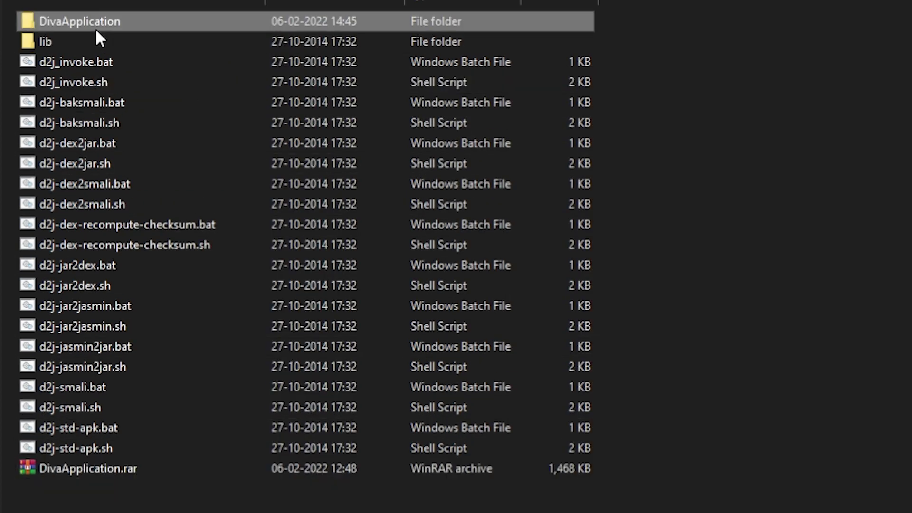
{"action": "double_click", "coordinate": [96, 23]}
Convert classes.dex into classes-dex2jar.jar with ./d2j-dex2jar in PowerShell.
{"action": "left_click", "coordinate": [69, 105]}
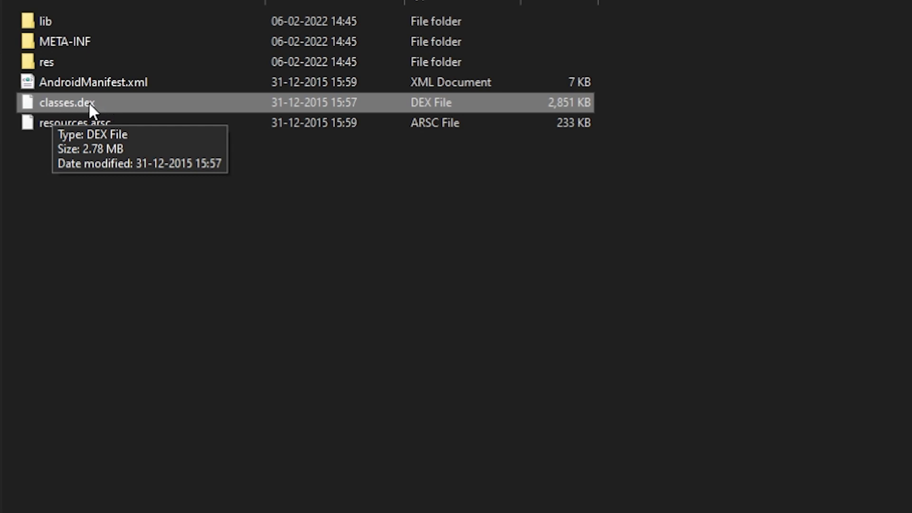
{"action": "type", "text": "/d2j-dex2jar .\\DivaApplication\\"}
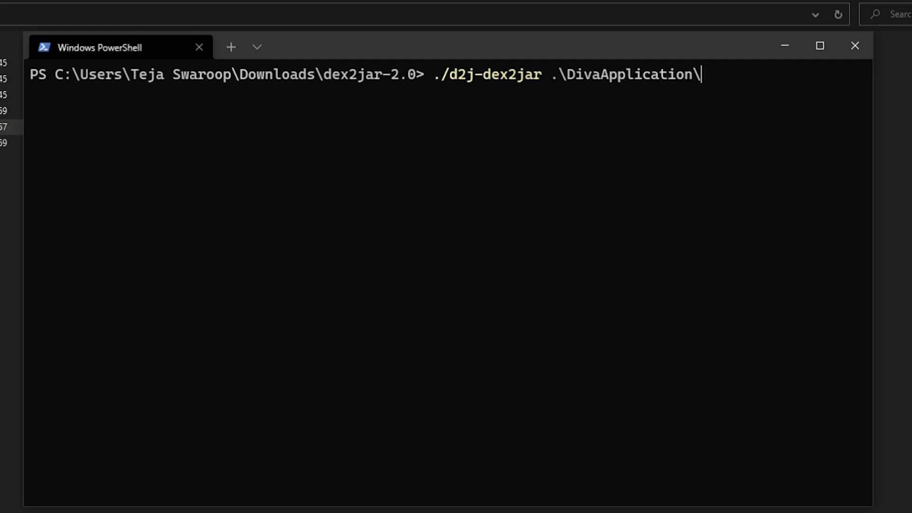
{"action": "key", "text": "Return"}
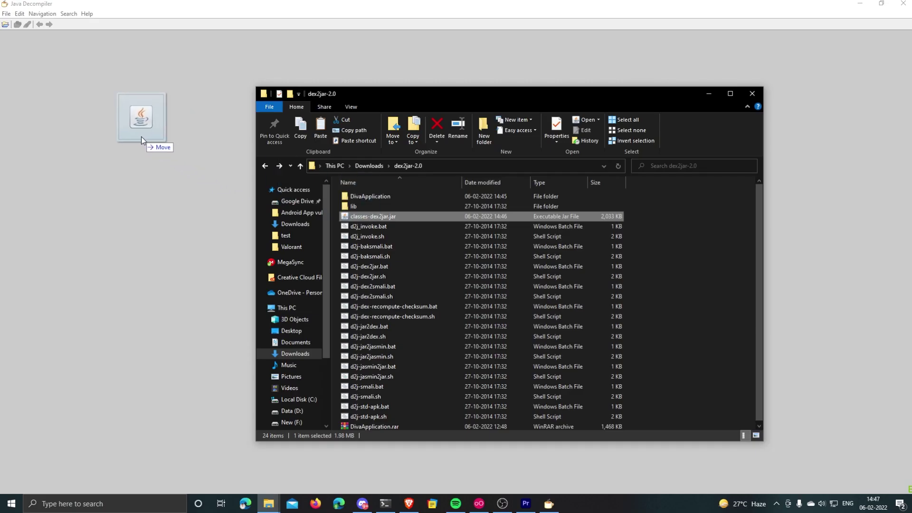
Load classes-dex2jar.jar and browse APICreds2Activity, APICredsActivity, AccessControl1–3, BuildConfig and DivaJni sources.
{"action": "left_click_drag", "start_coordinate": [141, 136], "coordinate": [142, 139]}
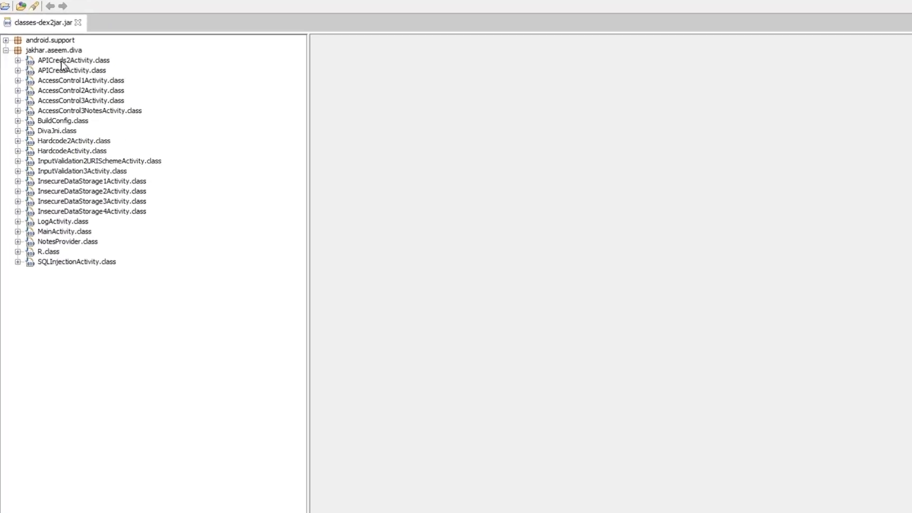
{"action": "left_click", "coordinate": [48, 69]}
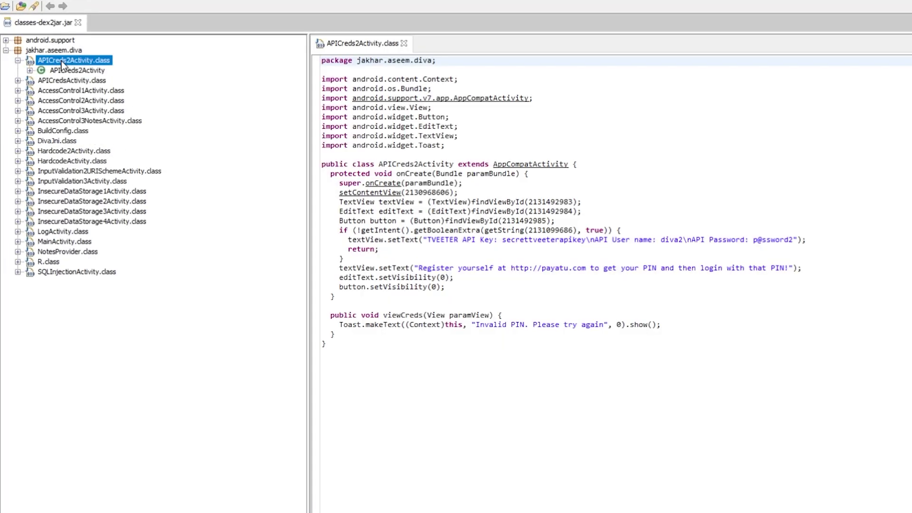
{"action": "left_click", "coordinate": [67, 72]}
{"action": "left_click", "coordinate": [68, 81]}
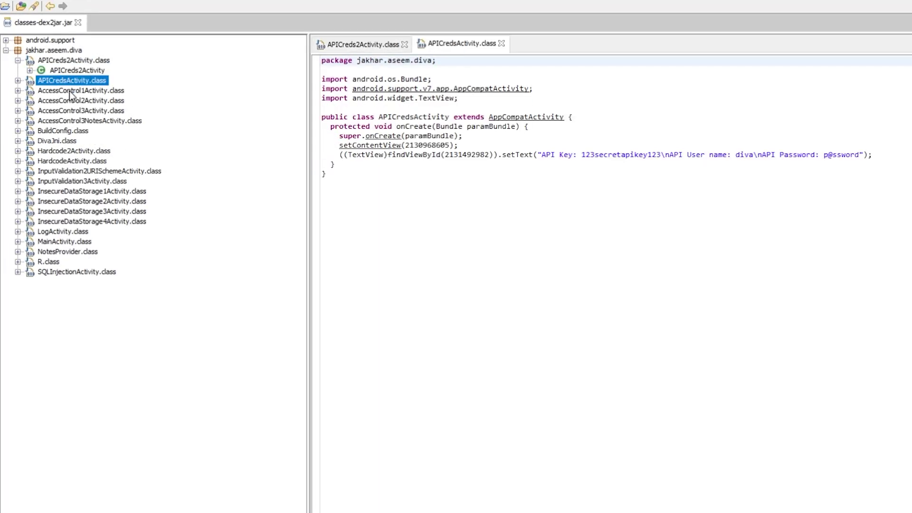
{"action": "left_click", "coordinate": [69, 91]}
{"action": "left_click", "coordinate": [70, 101]}
{"action": "left_click", "coordinate": [71, 111]}
{"action": "left_click", "coordinate": [73, 131]}
{"action": "left_click", "coordinate": [74, 141]}
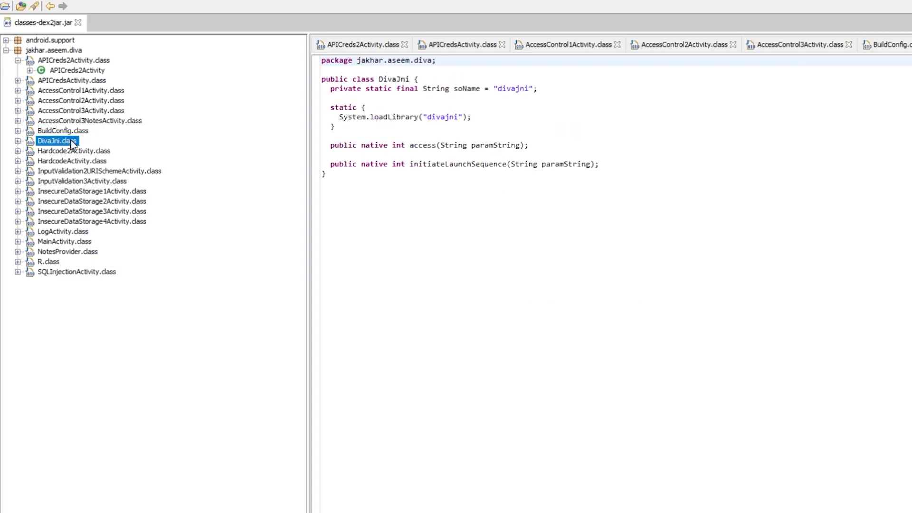
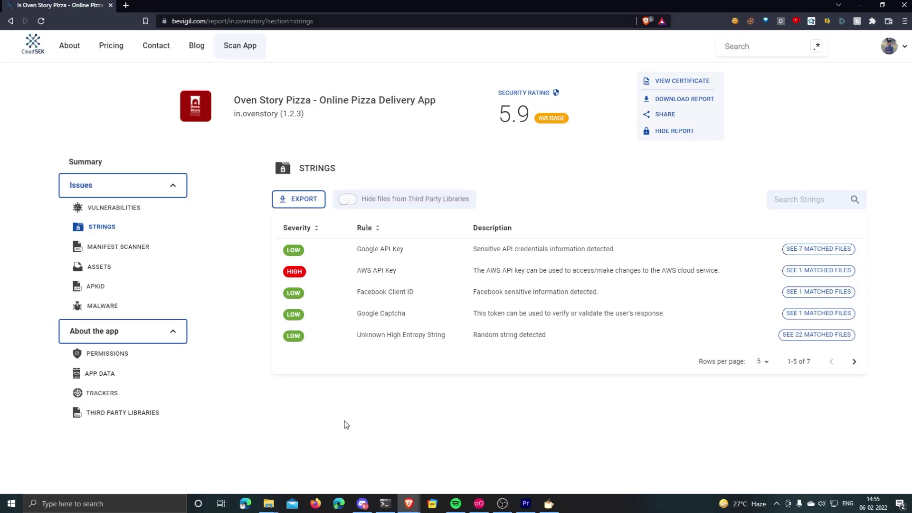
Highlight the AWS API Key rule name and expand its match in resources/res/values/strings.xml.
{"action": "left_click_drag", "start_coordinate": [357, 271], "coordinate": [368, 271]}
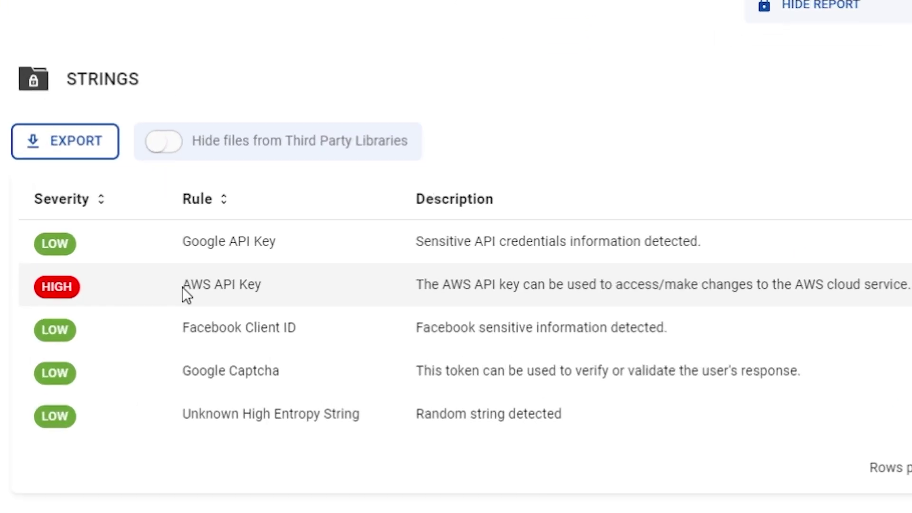
{"action": "left_click_drag", "start_coordinate": [205, 287], "coordinate": [249, 285]}
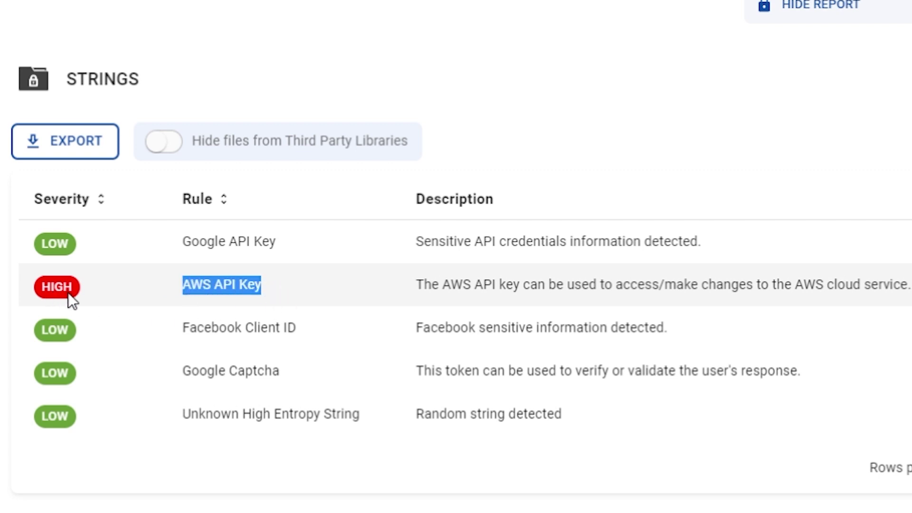
{"action": "left_click", "coordinate": [158, 294]}
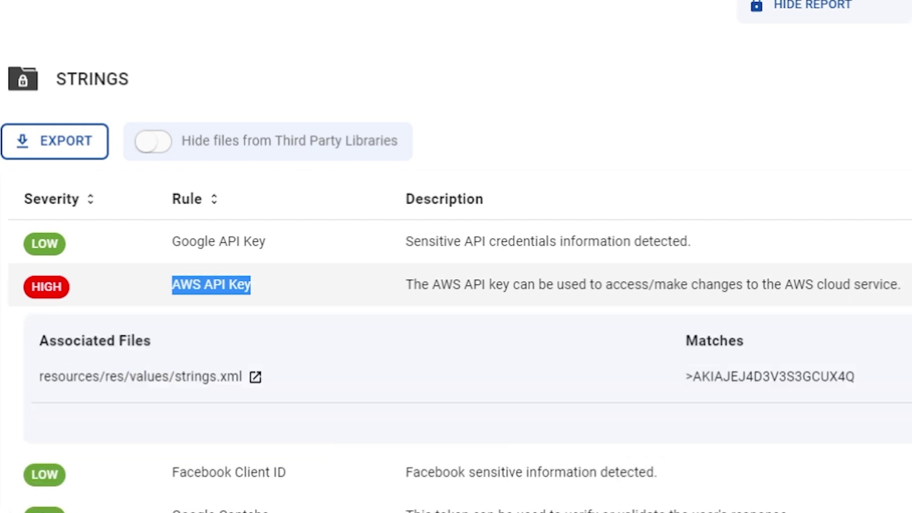
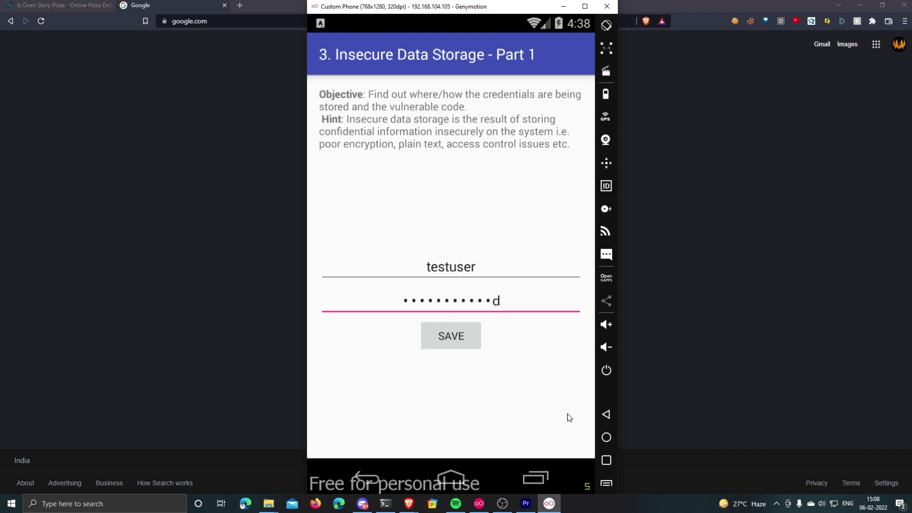
Store the credentials entered on the DIVA Insecure Data Storage - Part 1 screen with SAVE.
{"action": "left_click", "coordinate": [461, 336]}
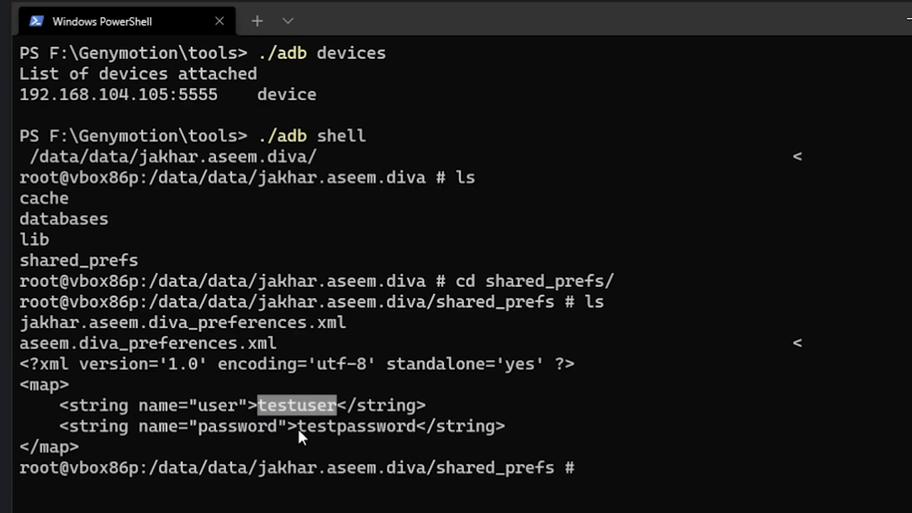
Highlight the plaintext password and username values in the DIVA preferences XML.
{"action": "left_click_drag", "start_coordinate": [299, 430], "coordinate": [381, 427]}
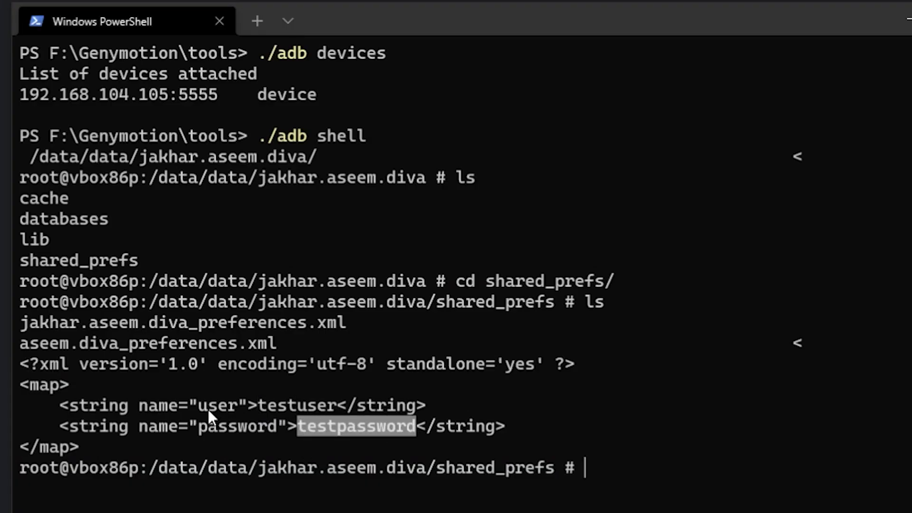
{"action": "left_click_drag", "start_coordinate": [199, 408], "coordinate": [221, 408]}
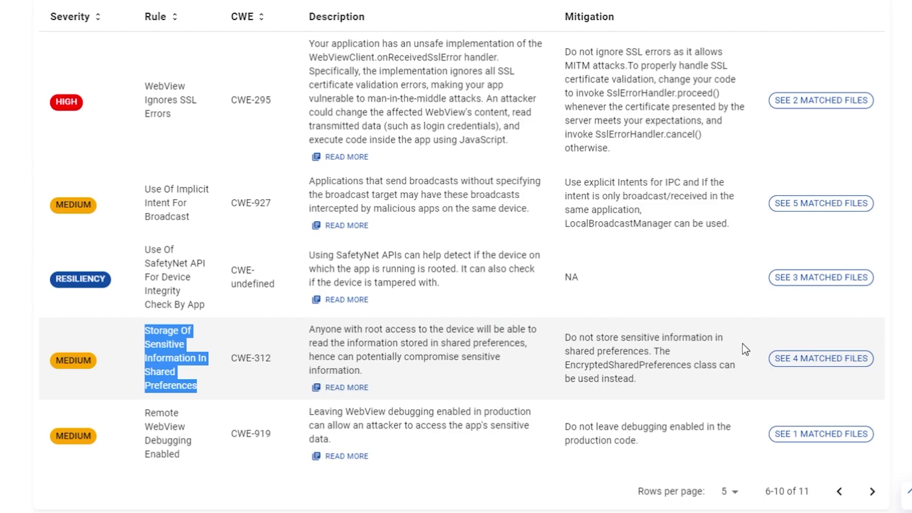
Highlight the shared-preferences write line and the getSharedPreferences call in the matched code.
{"action": "left_click_drag", "start_coordinate": [30, 372], "coordinate": [508, 365]}
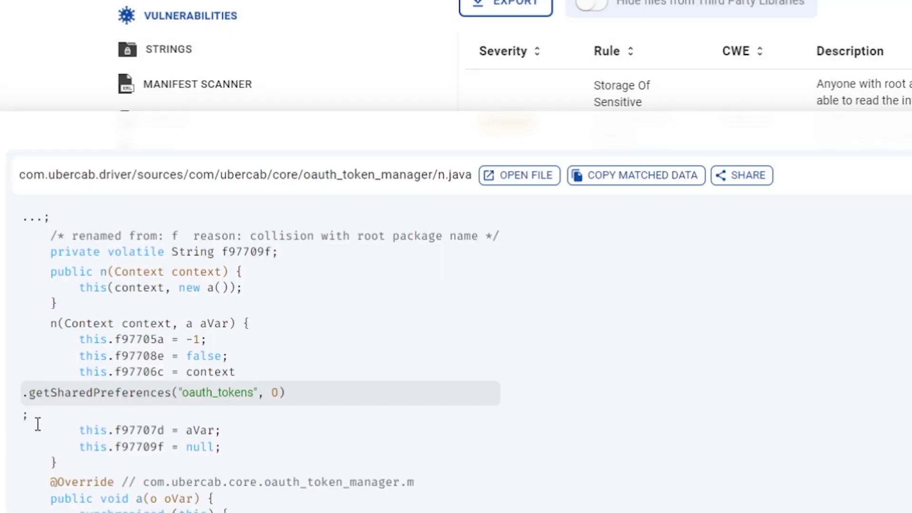
{"action": "left_click_drag", "start_coordinate": [32, 397], "coordinate": [285, 394]}
{"action": "left_click", "coordinate": [312, 399]}
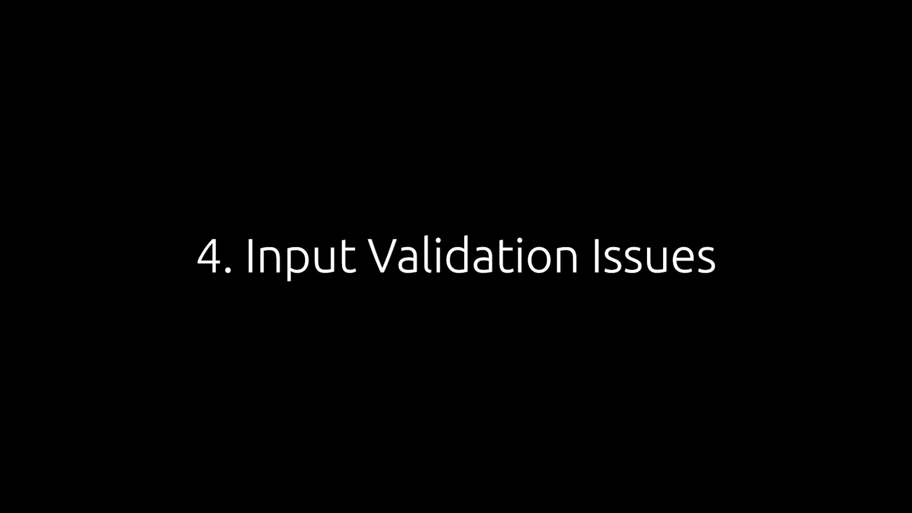
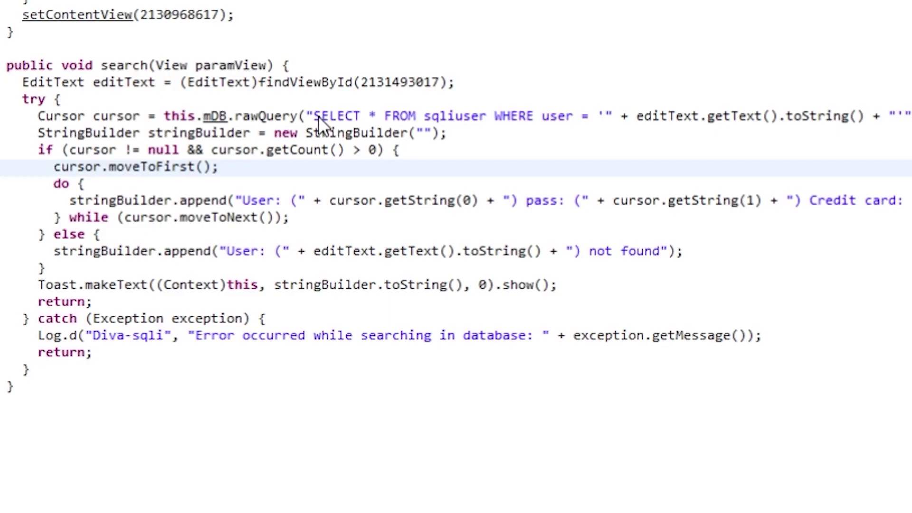
Highlight the rawQuery SELECT string, then narrow the highlight to the concatenated editText.getText().toString() input.
{"action": "left_click_drag", "start_coordinate": [319, 118], "coordinate": [830, 123]}
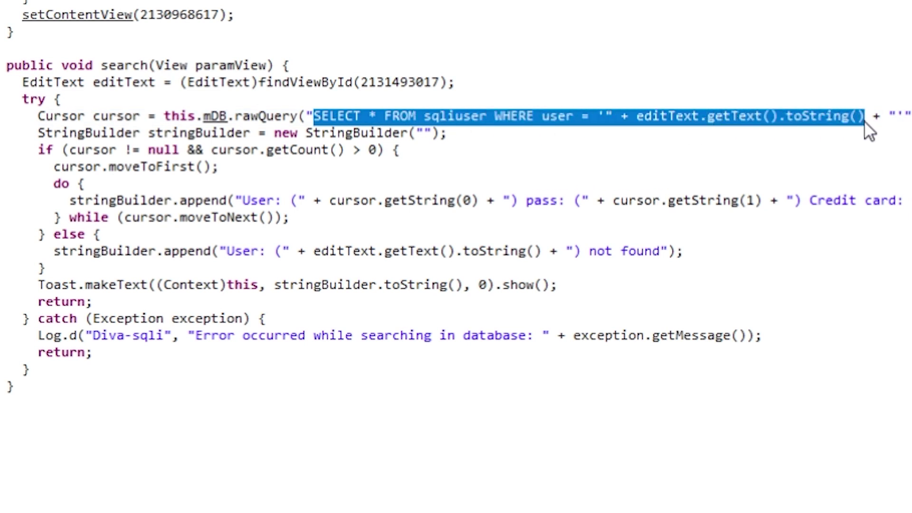
{"action": "left_click", "coordinate": [836, 157]}
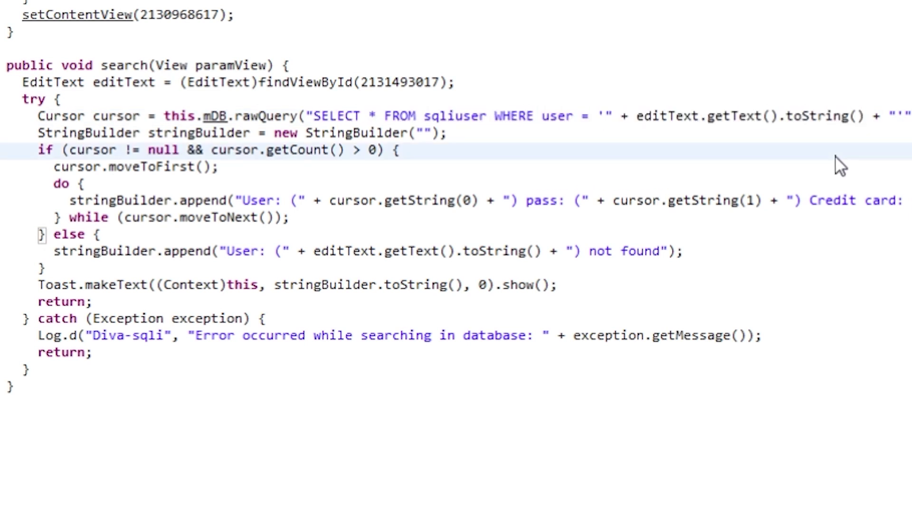
{"action": "left_click_drag", "start_coordinate": [636, 117], "coordinate": [748, 117]}
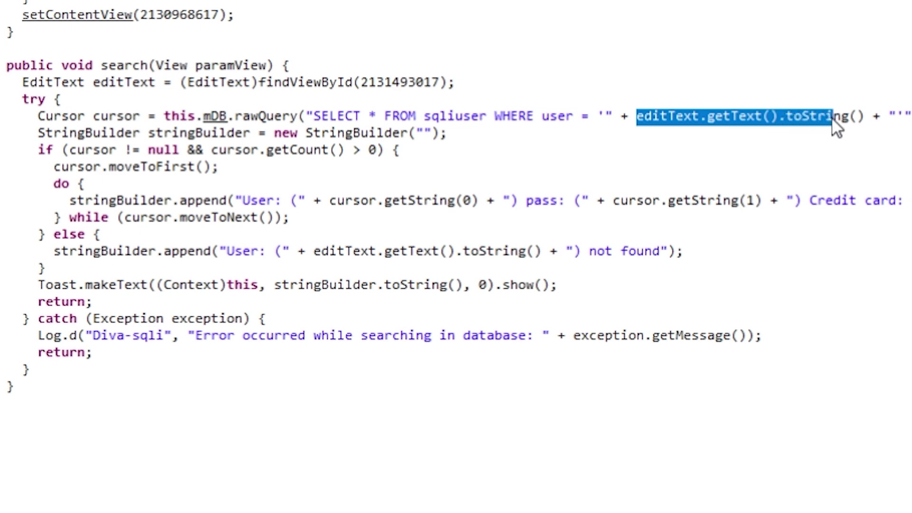
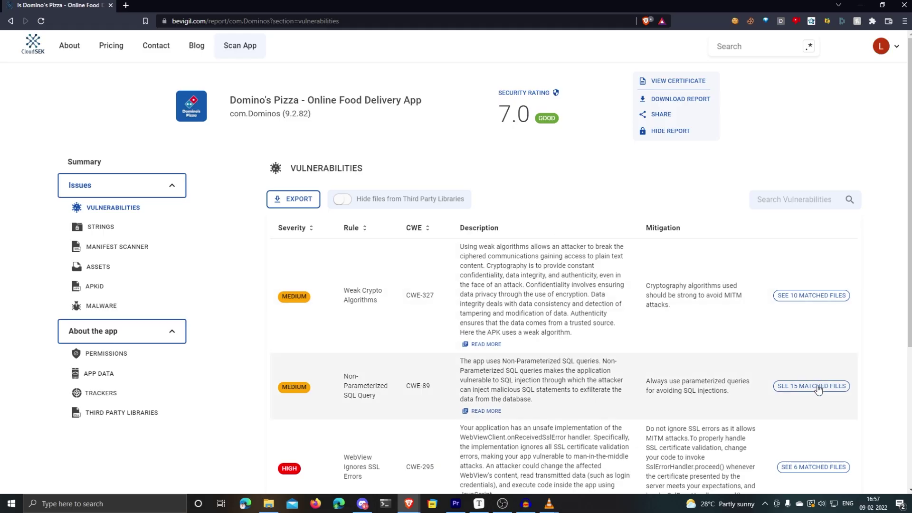
List the 15 matched files for Non-Parameterized SQL Query and preview the first sources/com/Dominos/n/h.java match.
{"action": "left_click", "coordinate": [813, 387]}
{"action": "scroll", "coordinate": [515, 357], "scroll_direction": "down", "scroll_amount": 3}
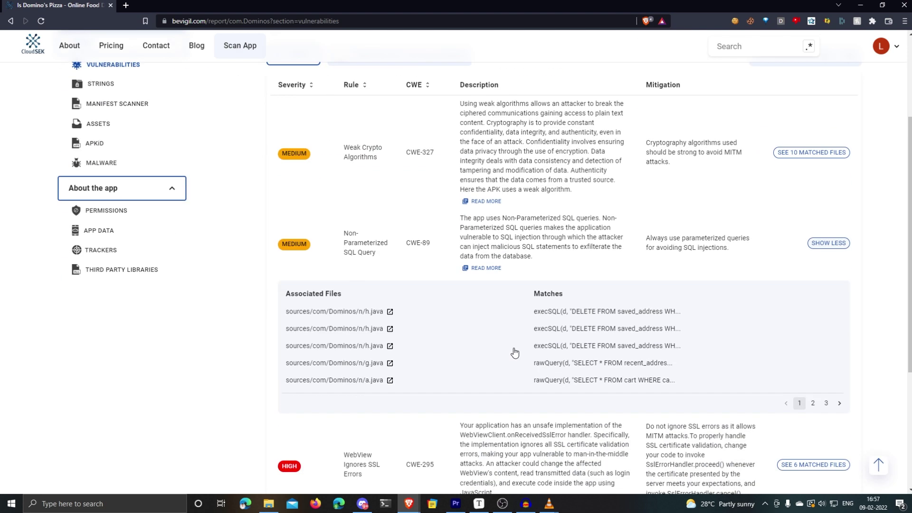
{"action": "left_click", "coordinate": [428, 323]}
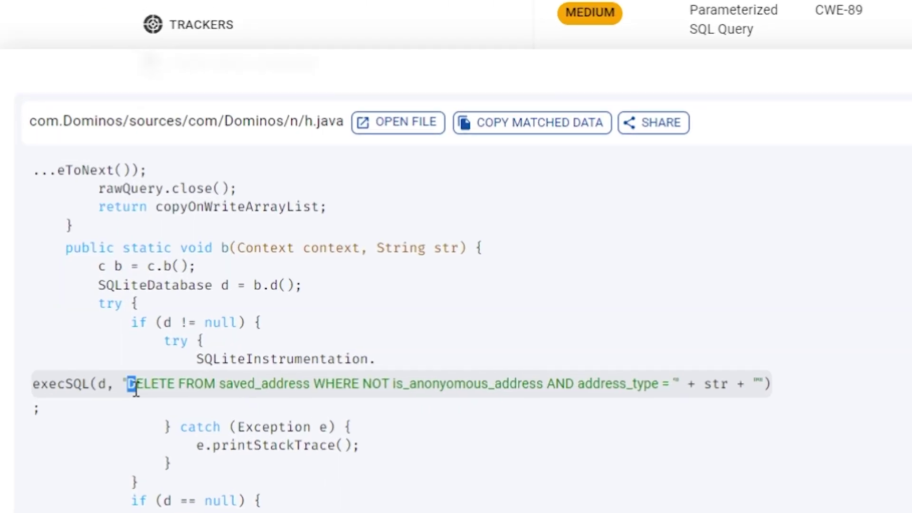
Highlight the concatenated DELETE FROM saved_address query, then single out the str variable joined into it.
{"action": "left_click_drag", "start_coordinate": [135, 387], "coordinate": [744, 377]}
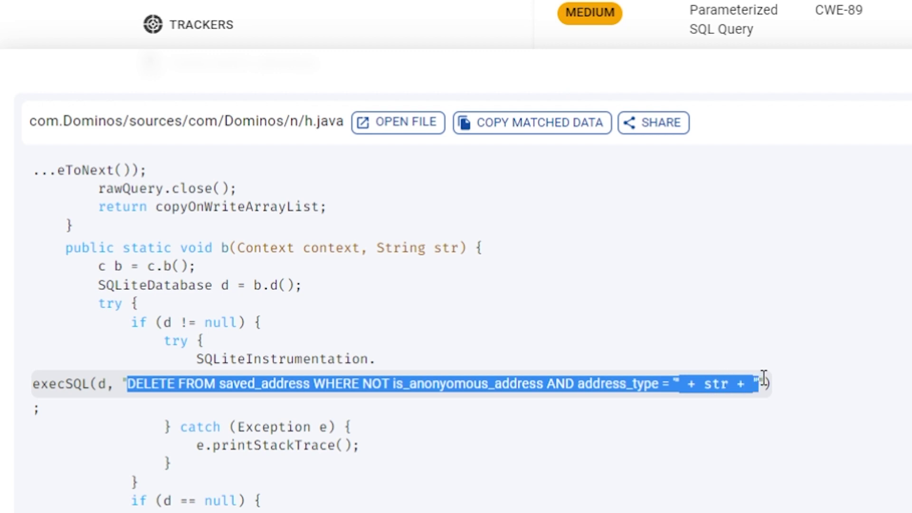
{"action": "left_click", "coordinate": [766, 385]}
{"action": "left_click_drag", "start_coordinate": [706, 388], "coordinate": [723, 388]}
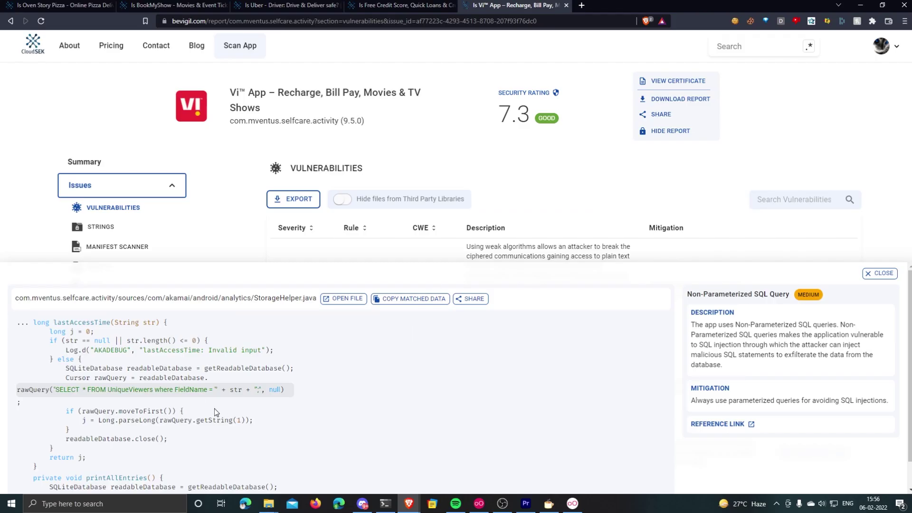
Highlight the rawQuery SELECT FROM UniqueViewers string in StorageHelper.java, then just its str variable.
{"action": "left_click_drag", "start_coordinate": [114, 269], "coordinate": [599, 262]}
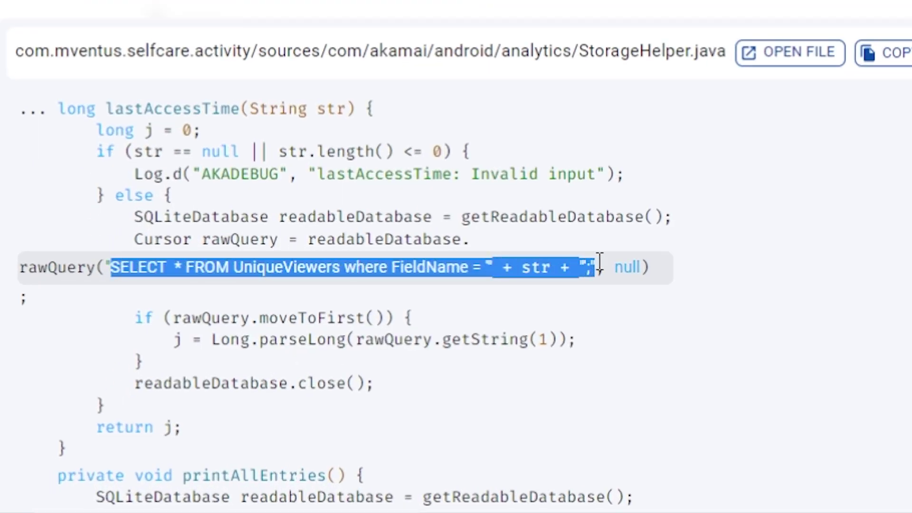
{"action": "left_click_drag", "start_coordinate": [522, 269], "coordinate": [554, 268]}
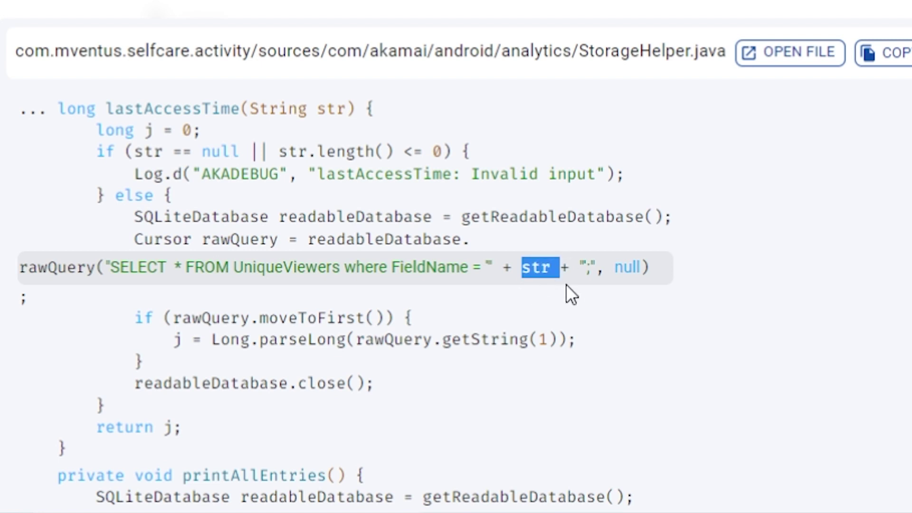